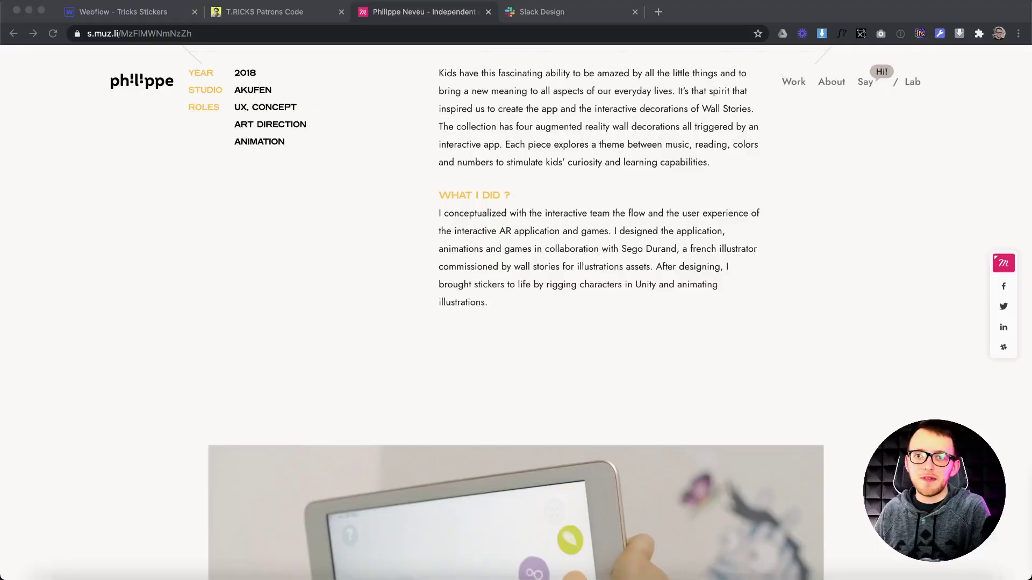
- Drop several stickers around the portfolio site's hero text
{"action": "left_click", "coordinate": [327, 249]}
{"action": "left_click", "coordinate": [150, 325]}
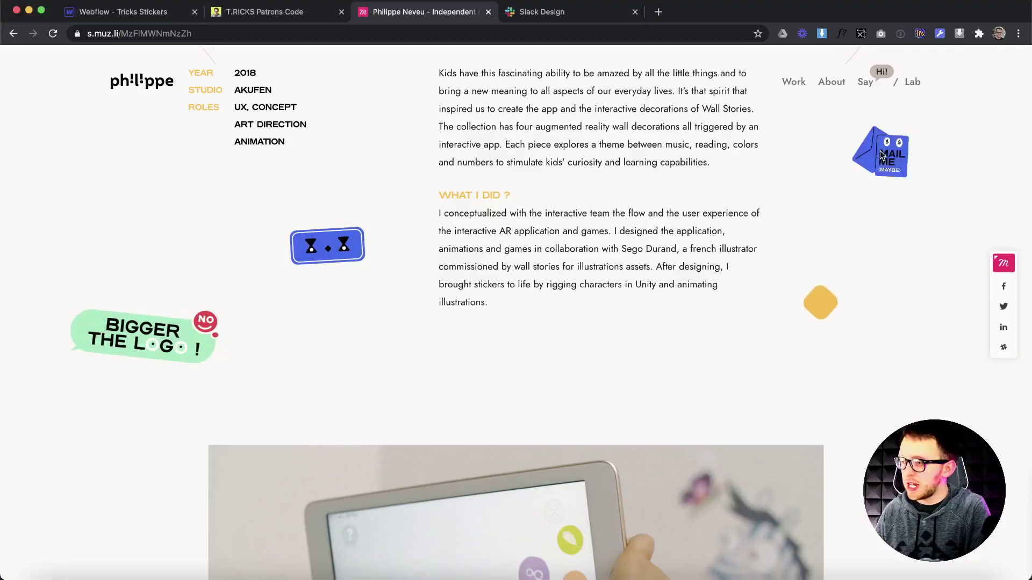
{"action": "left_click", "coordinate": [905, 322]}
{"action": "left_click", "coordinate": [610, 352]}
{"action": "left_click", "coordinate": [355, 223]}
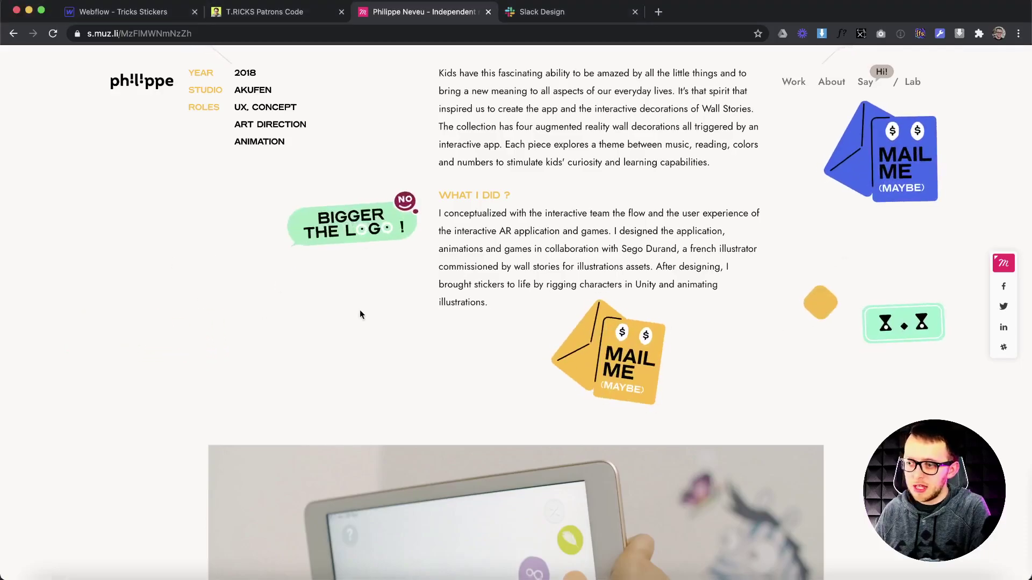
{"action": "scroll", "coordinate": [360, 314], "scroll_direction": "down", "scroll_amount": 10}
- Scatter more stickers around the tablet image, including a star sticker at the right
{"action": "left_click", "coordinate": [118, 263]}
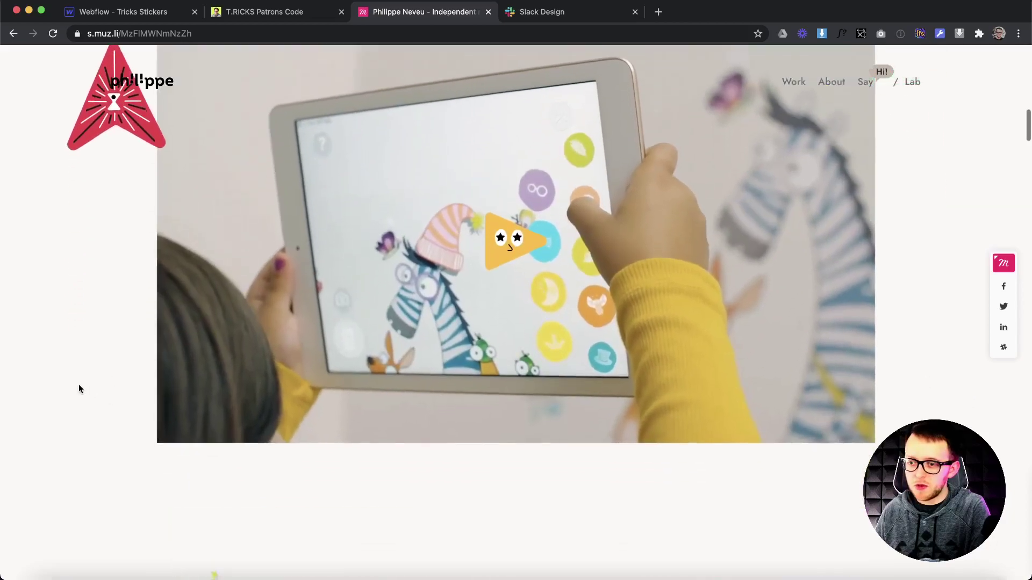
{"action": "left_click", "coordinate": [79, 389]}
{"action": "left_click", "coordinate": [912, 341]}
{"action": "left_click", "coordinate": [608, 502]}
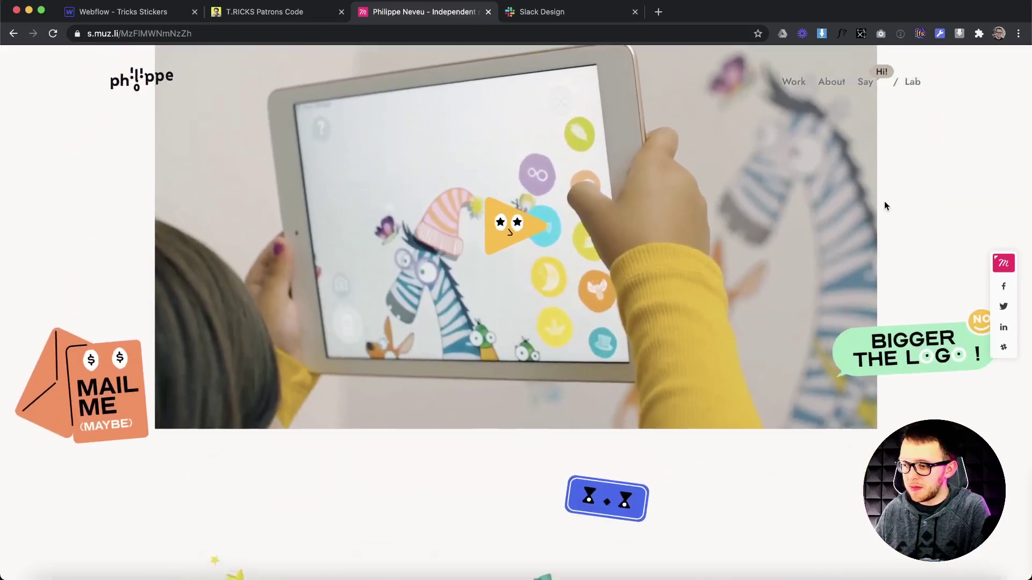
{"action": "scroll", "coordinate": [898, 204], "scroll_direction": "up", "scroll_amount": 3}
{"action": "left_click", "coordinate": [926, 191]}
{"action": "left_click", "coordinate": [607, 129]}
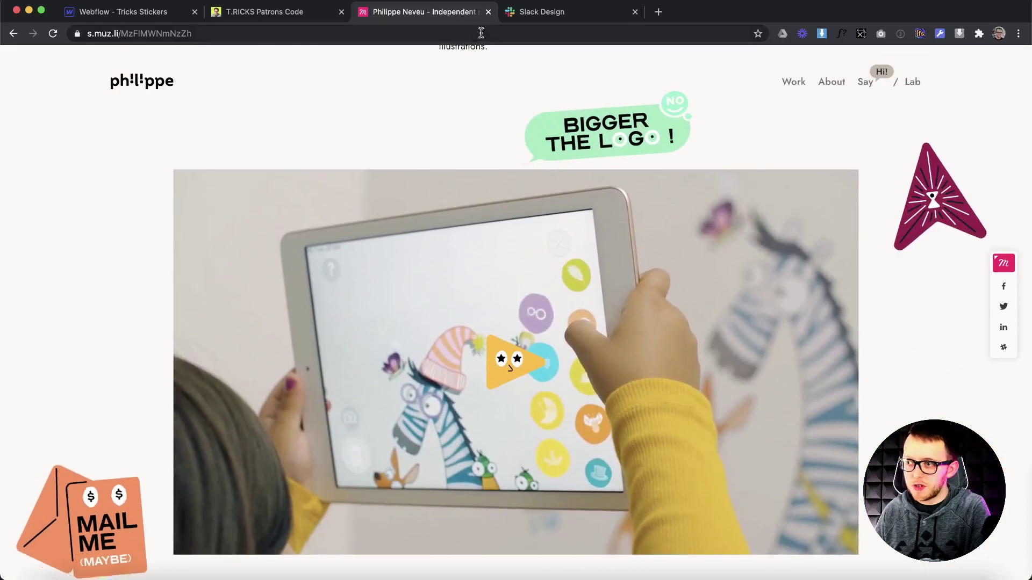
- Spawn ghost and emoji-face stickers on the Slack Design site, then bring up the T.RICKS Patrons Code page
{"action": "left_click", "coordinate": [537, 12]}
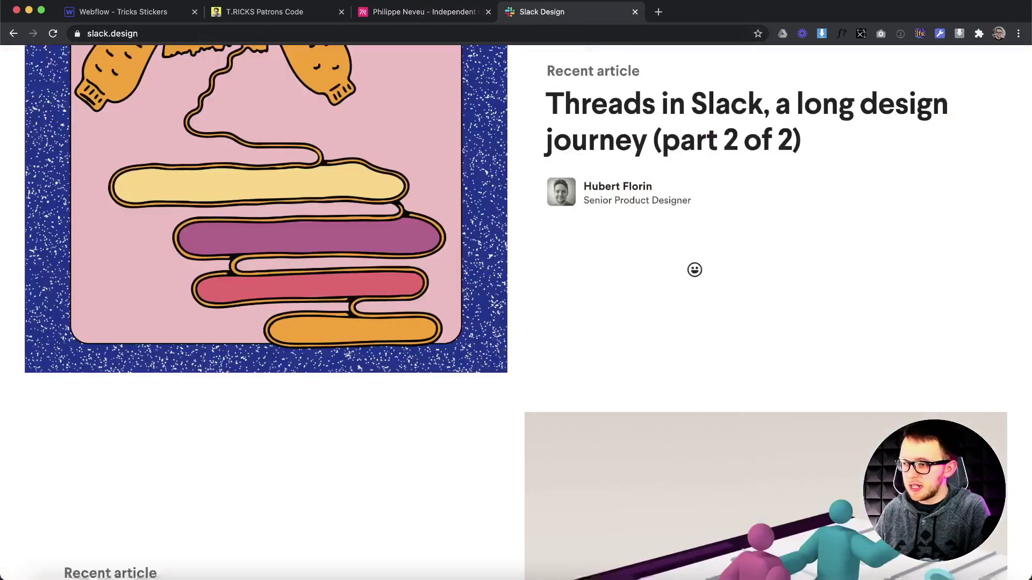
{"action": "left_click", "coordinate": [782, 290]}
{"action": "scroll", "coordinate": [417, 237], "scroll_direction": "down", "scroll_amount": 3}
{"action": "left_click", "coordinate": [404, 239]}
{"action": "left_click", "coordinate": [279, 363]}
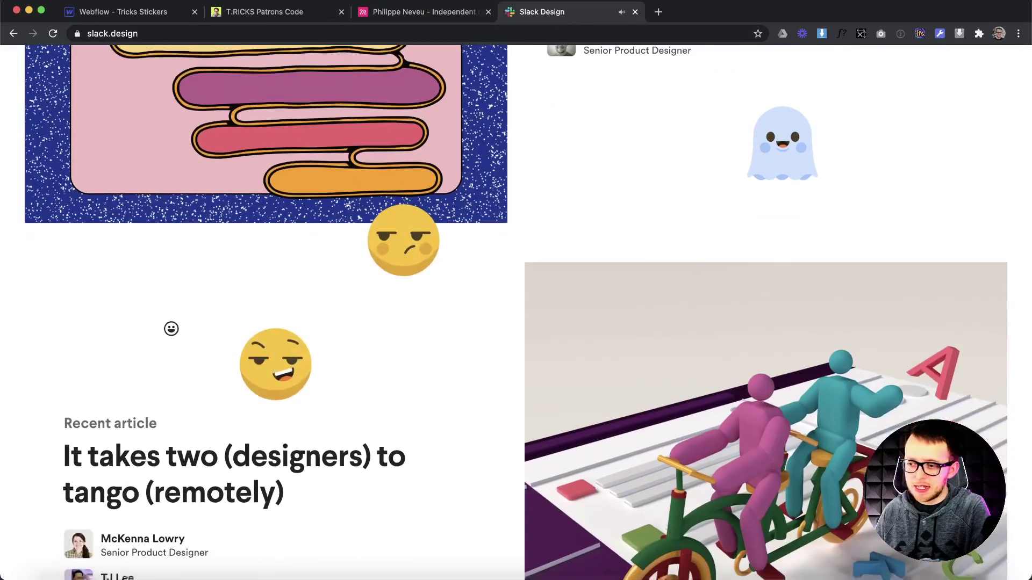
{"action": "left_click", "coordinate": [580, 470]}
{"action": "scroll", "coordinate": [579, 458], "scroll_direction": "down", "scroll_amount": 3}
{"action": "left_click", "coordinate": [502, 458]}
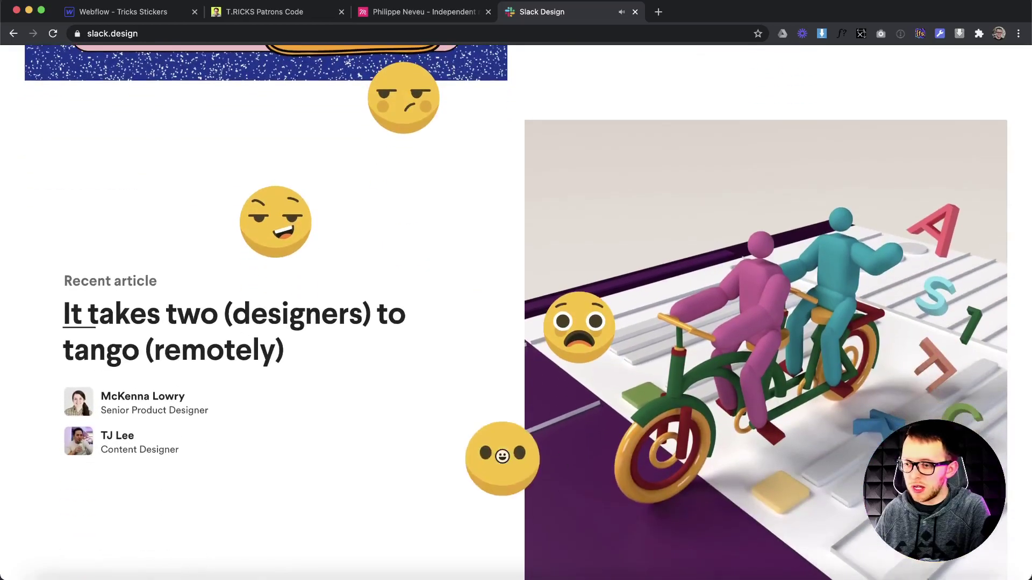
{"action": "left_click", "coordinate": [310, 15]}
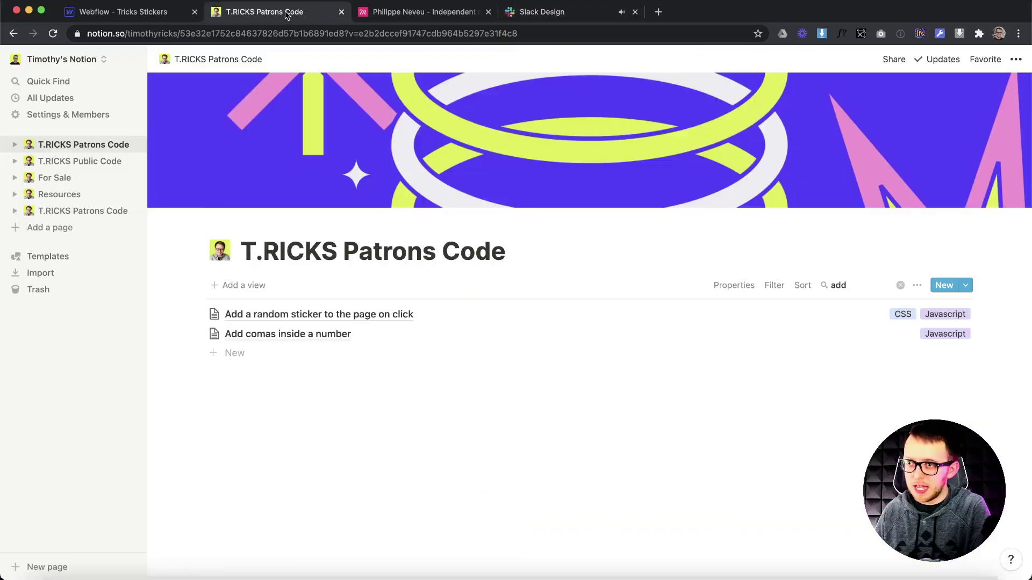
- Open the 'Add a random sticker to the page on click' entry and select its CSS from </style> up to <style>
{"action": "left_click", "coordinate": [364, 313]}
{"action": "scroll", "coordinate": [507, 415], "scroll_direction": "down", "scroll_amount": 10}
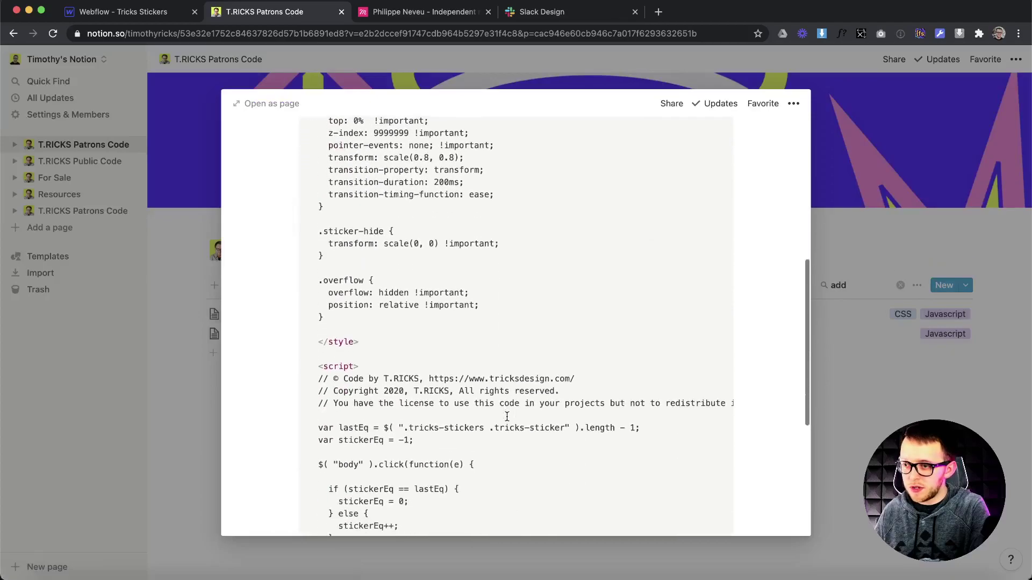
{"action": "scroll", "coordinate": [506, 415], "scroll_direction": "down", "scroll_amount": 3}
{"action": "scroll", "coordinate": [507, 415], "scroll_direction": "up", "scroll_amount": 2}
{"action": "left_click", "coordinate": [366, 299]}
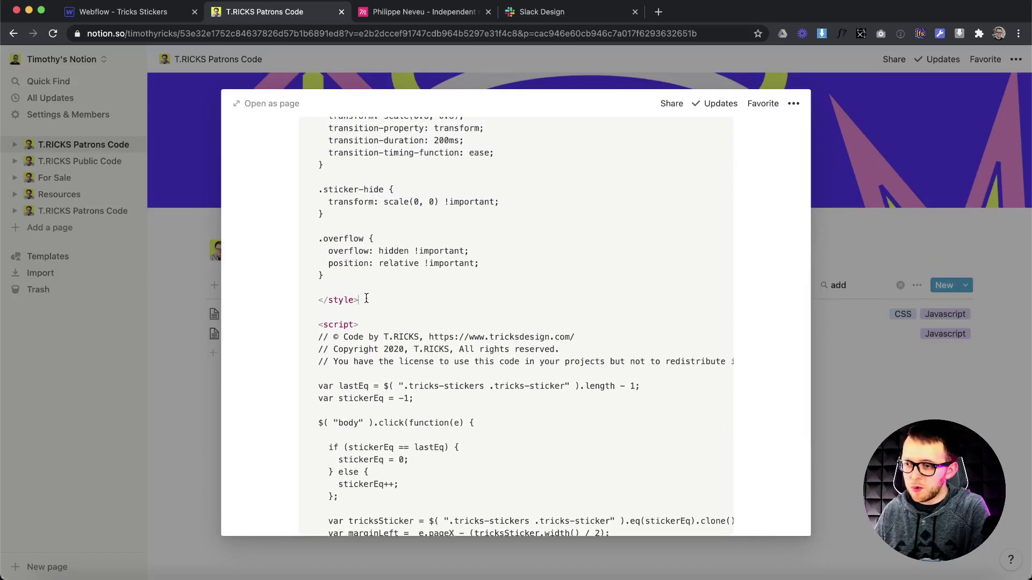
{"action": "left_click_drag", "start_coordinate": [366, 299], "coordinate": [318, 203]}
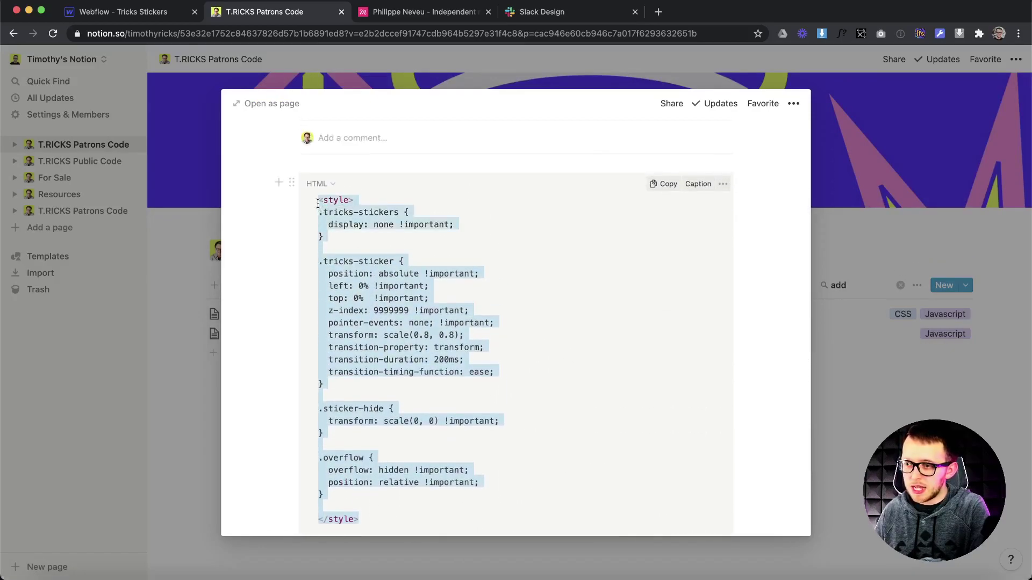
- Paste the sticker CSS into the Home page's Inside <head> custom code
{"action": "left_click", "coordinate": [110, 12]}
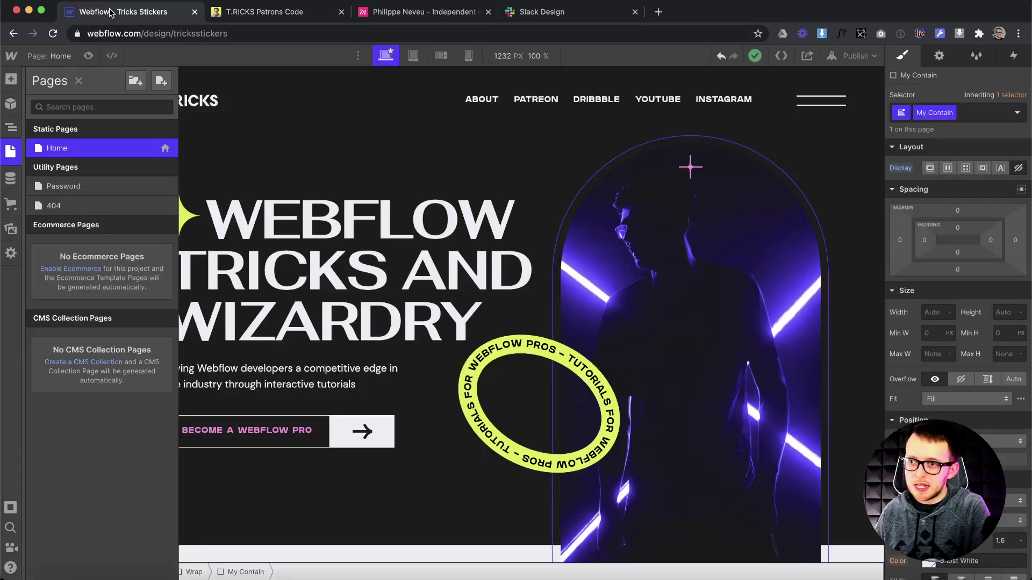
{"action": "left_click", "coordinate": [166, 149]}
{"action": "scroll", "coordinate": [307, 395], "scroll_direction": "down", "scroll_amount": 10}
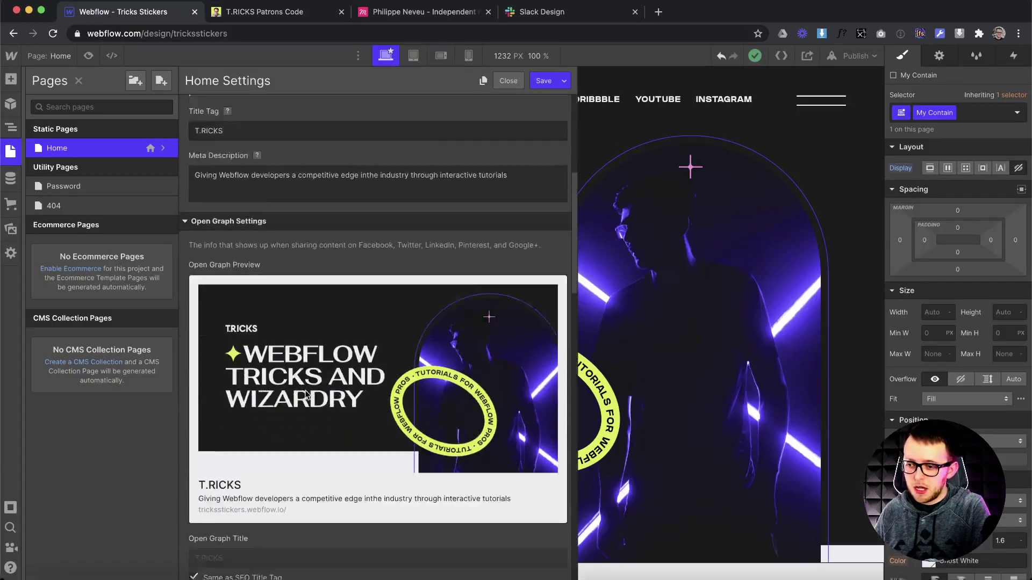
{"action": "scroll", "coordinate": [307, 395], "scroll_direction": "down", "scroll_amount": 8}
{"action": "left_click", "coordinate": [277, 323]}
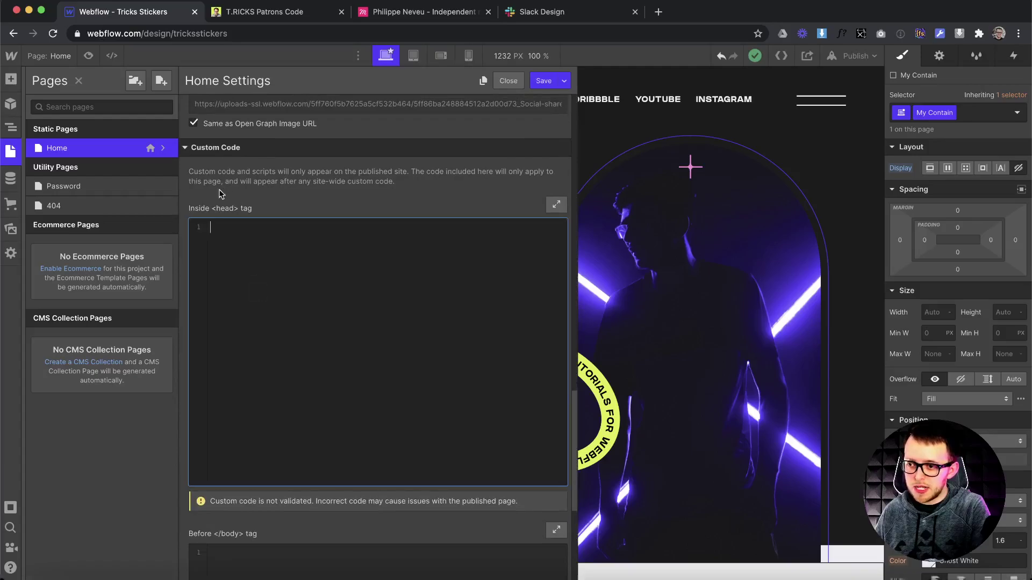
{"action": "type", "text": "<style> .tricks-stickers {   display: none !important; }  .tricks-sticker {   position: absolute !important;   left: 0% !important;   top: 0% !important;   z-index: 9999999 !important;   pointer-events: none !important;   transform: scale(0, 0) !important;   transition-property: transform;   transition-duration: 200ms;   transition-timing-function: ease; }  .sticker-hide {   transform: scale(0, 0) !important; }  .overflow {   overflow: hidden !important;   position: relative !important; } </style>"}
- Copy the sticker click script from Notion, paste it into Before </body>, and save the Home settings
{"action": "left_click", "coordinate": [269, 12]}
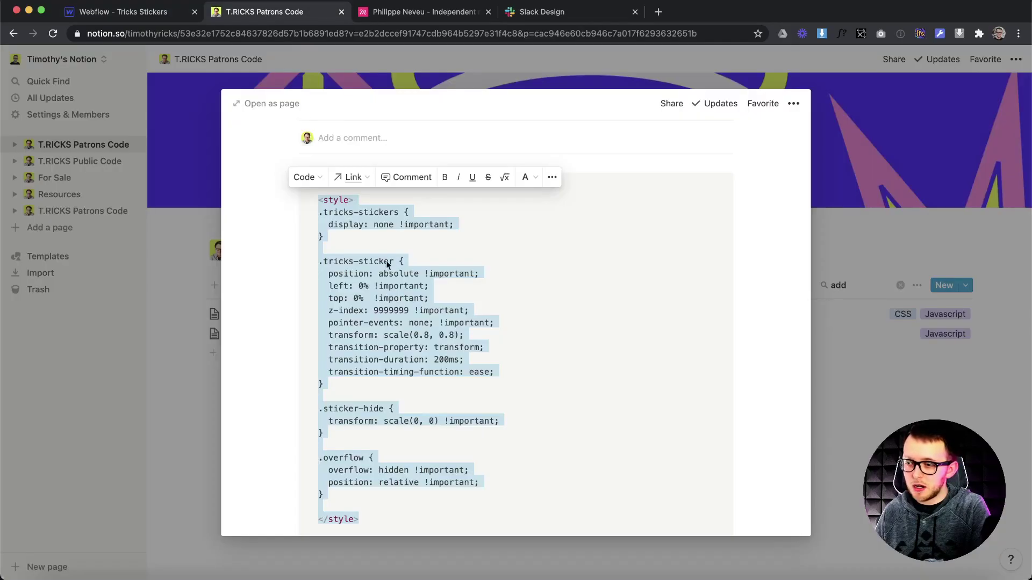
{"action": "scroll", "coordinate": [421, 349], "scroll_direction": "down", "scroll_amount": 10}
{"action": "left_click_drag", "start_coordinate": [364, 441], "coordinate": [319, 267]}
{"action": "left_click", "coordinate": [150, 6]}
{"action": "scroll", "coordinate": [253, 335], "scroll_direction": "down", "scroll_amount": 5}
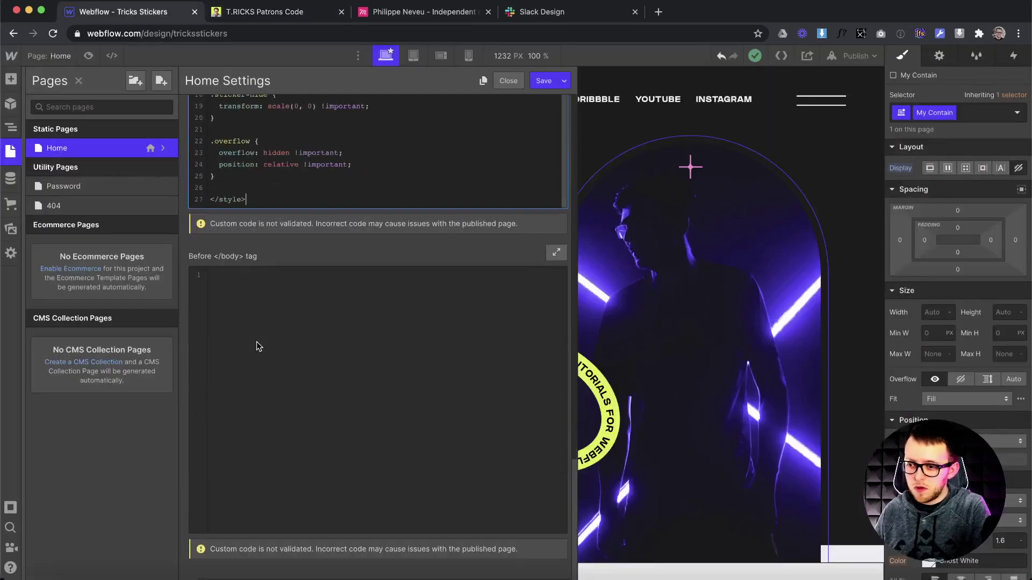
{"action": "left_click", "coordinate": [279, 311]}
{"action": "key", "text": "super+v"}
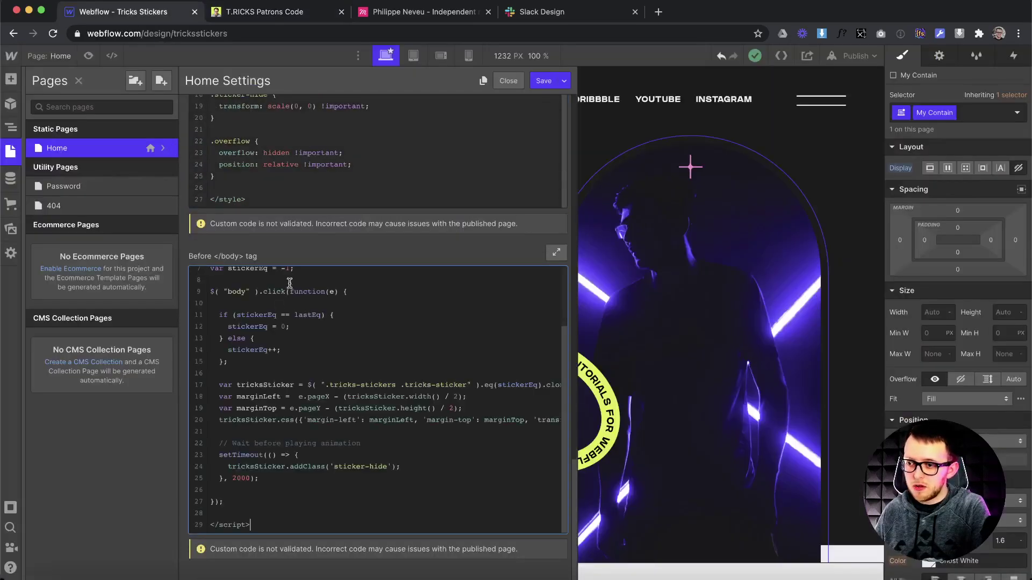
{"action": "left_click", "coordinate": [542, 81]}
{"action": "left_click", "coordinate": [9, 129]}
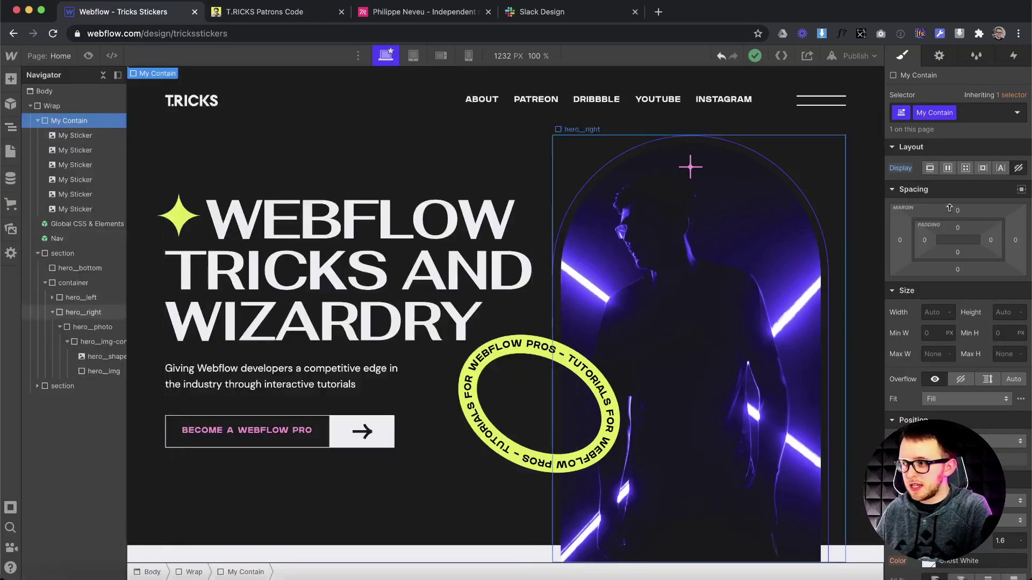
- Set My Contain to display block, rename its class to tricks-stickers, and rename My Sticker to tricks-sticker
{"action": "left_click", "coordinate": [929, 169]}
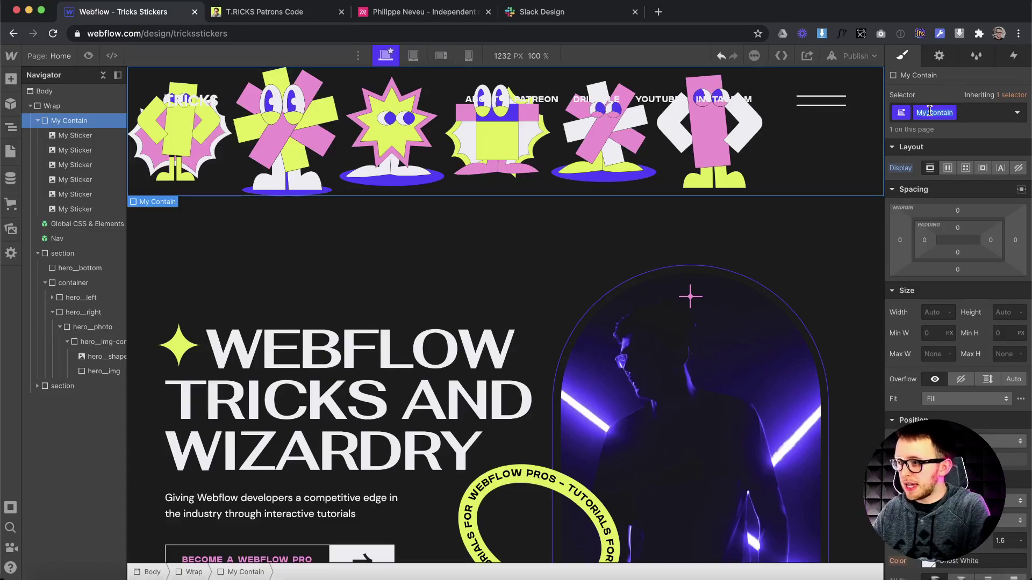
{"action": "key", "text": "BackSpace"}
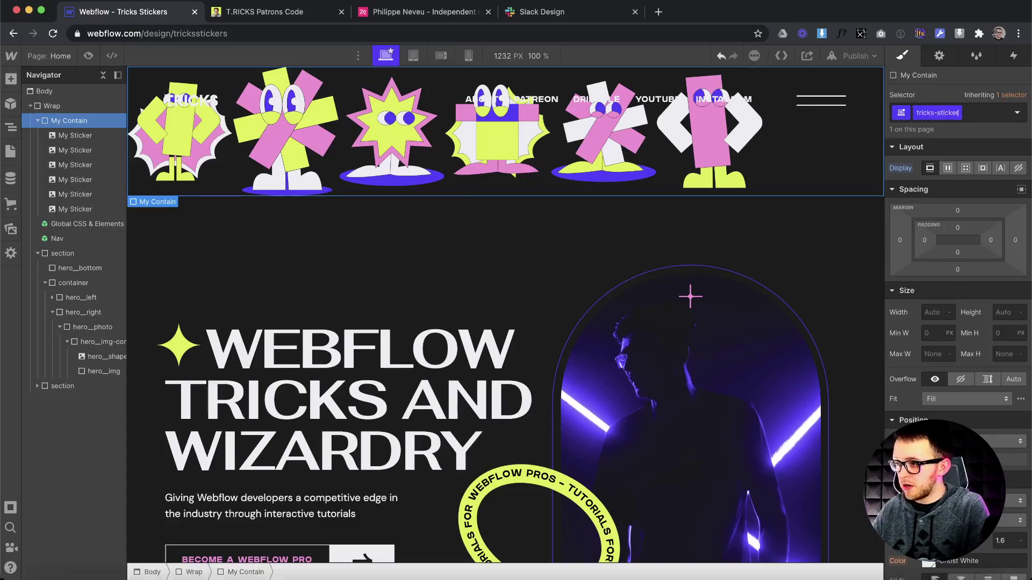
{"action": "type", "text": "tricks-stickers"}
{"action": "key", "text": "Return"}
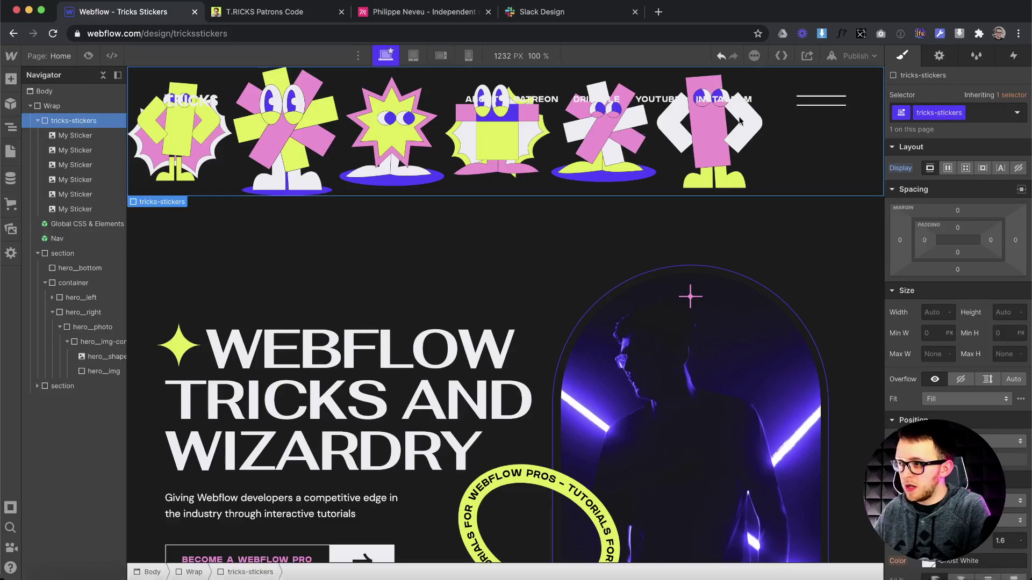
{"action": "left_click", "coordinate": [76, 136]}
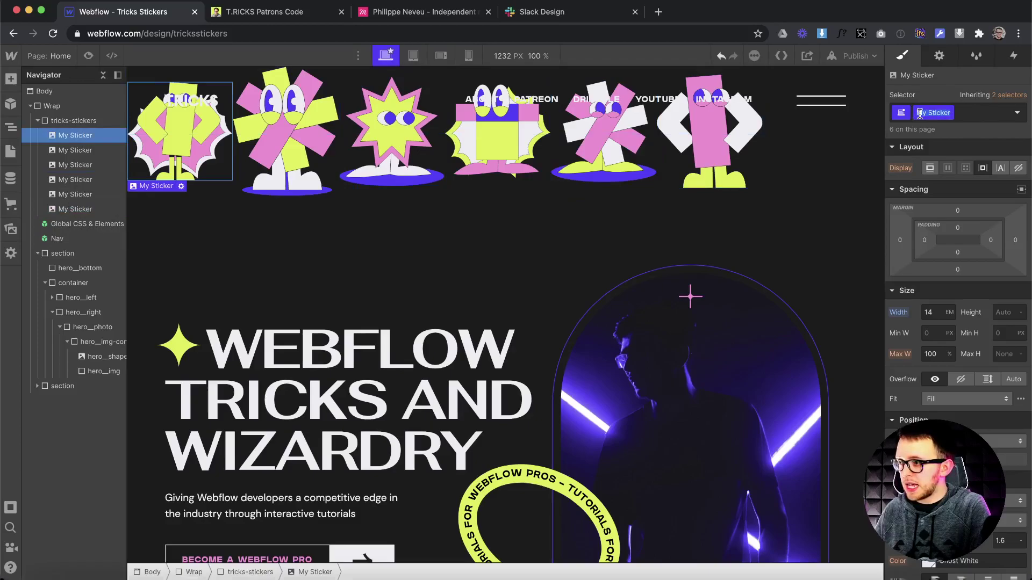
{"action": "type", "text": "tricks-s"}
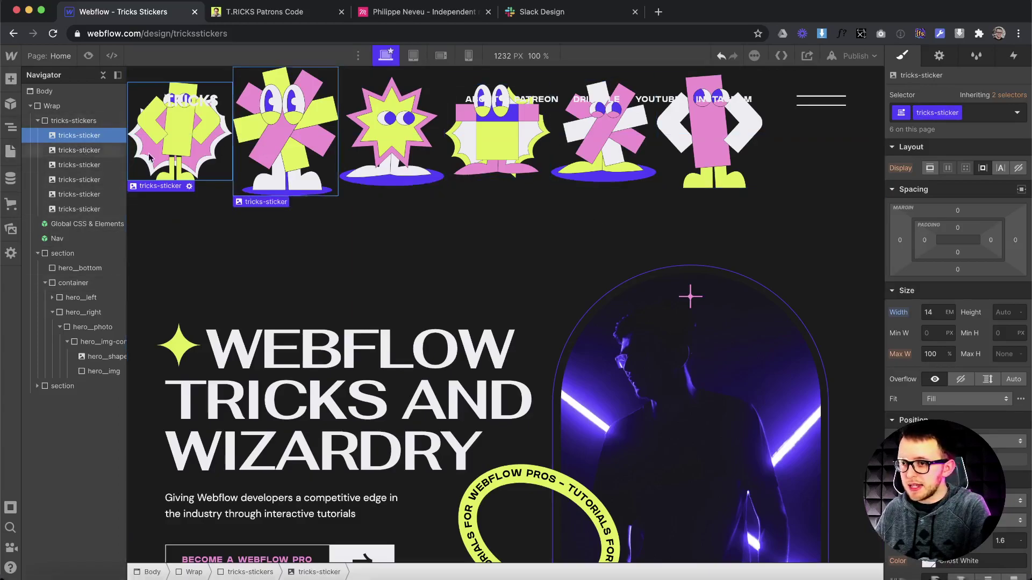
- Try an is--2nd combo class at 11 EM width on the second sticker, then remove it
{"action": "left_click", "coordinate": [79, 150]}
{"action": "left_click", "coordinate": [978, 113]}
{"action": "type", "text": "is--2nd"}
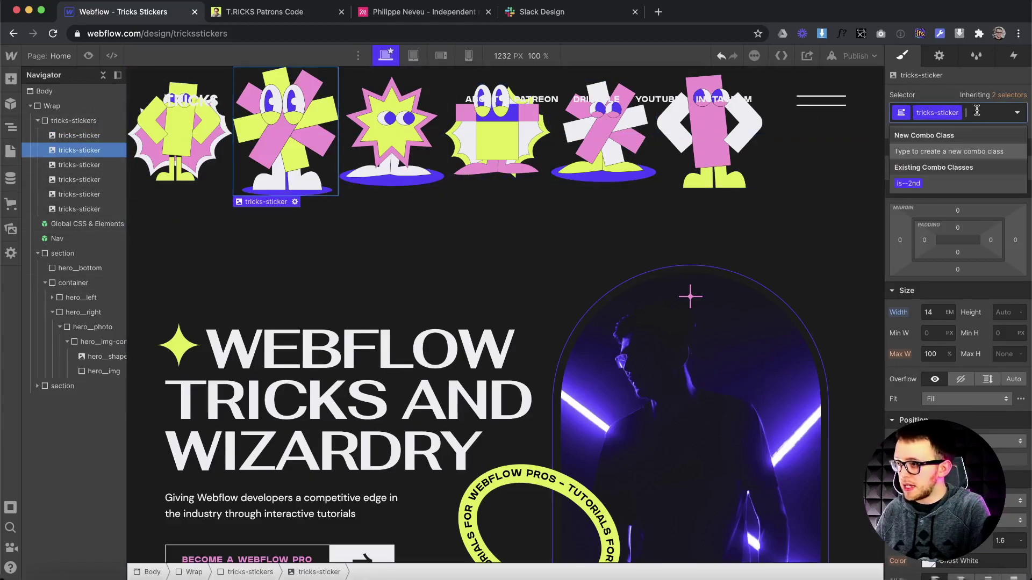
{"action": "key", "text": "Return"}
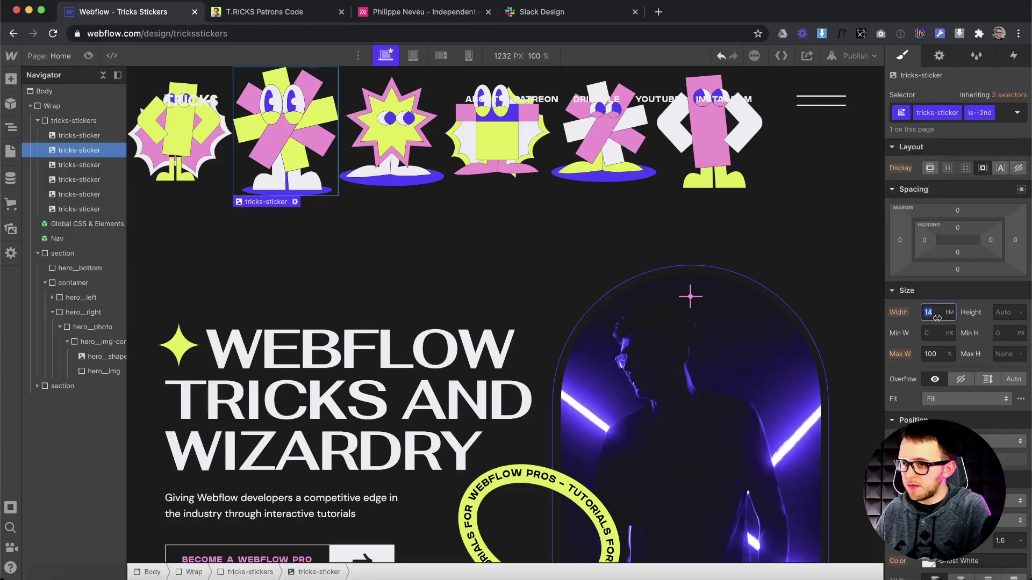
{"action": "left_click_drag", "start_coordinate": [937, 318], "coordinate": [929, 318]}
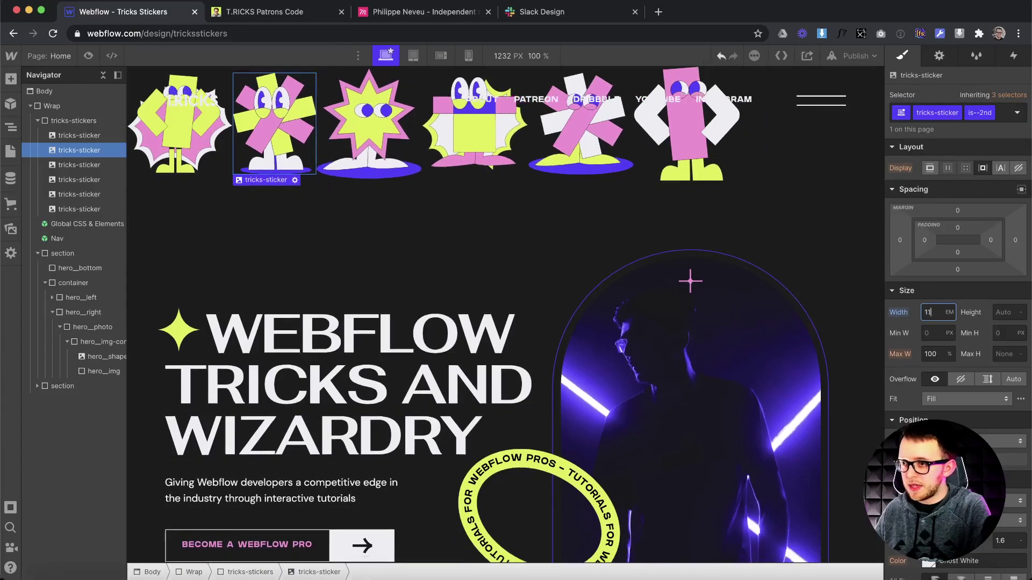
{"action": "left_click", "coordinate": [999, 118]}
{"action": "key", "text": "BackSpace"}
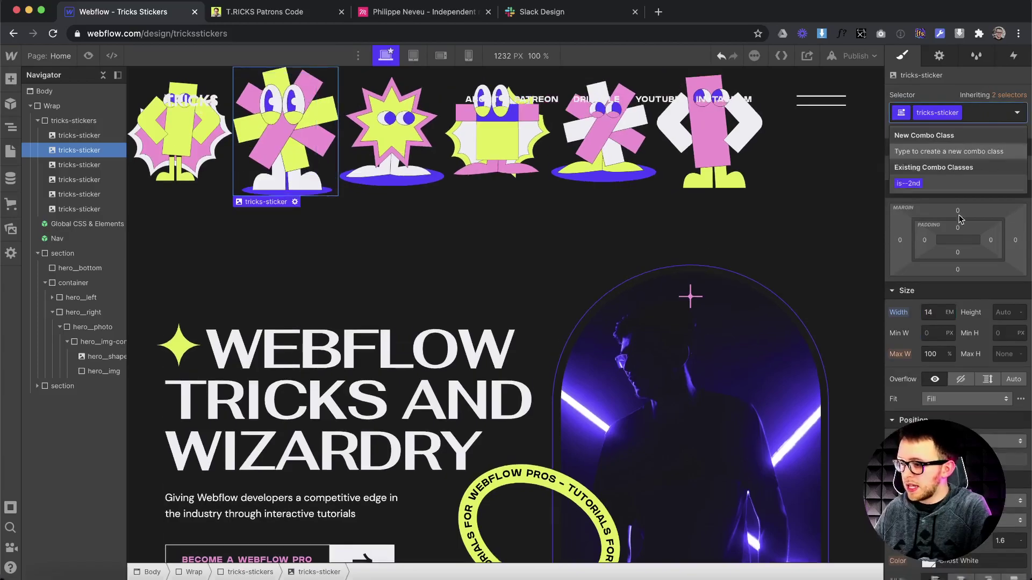
{"action": "left_click", "coordinate": [931, 94]}
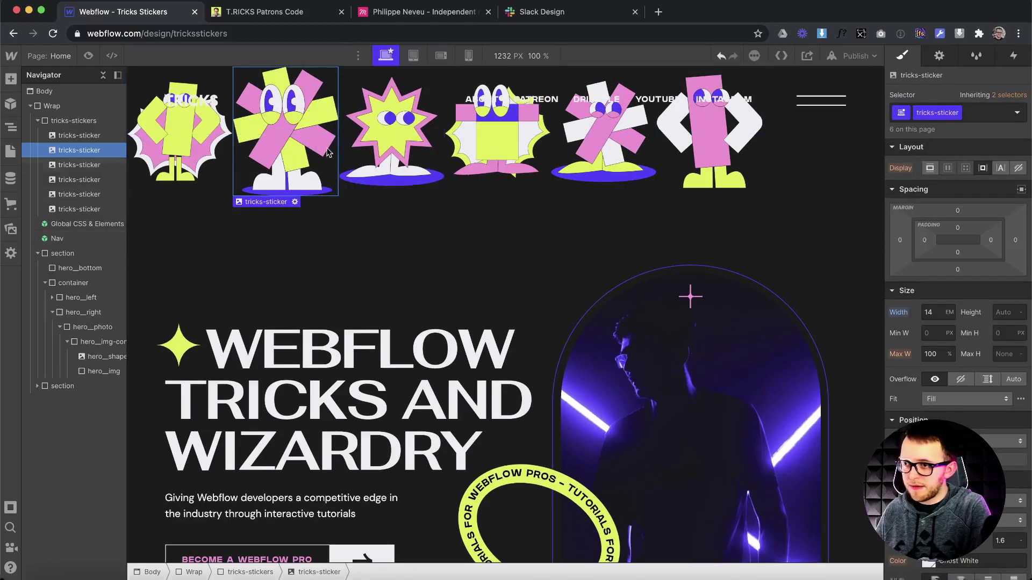
- Set the tricks-sticker width to 23 EM at the Tablet breakpoint, then return to Desktop
{"action": "left_click", "coordinate": [414, 56]}
{"action": "left_click", "coordinate": [441, 55]}
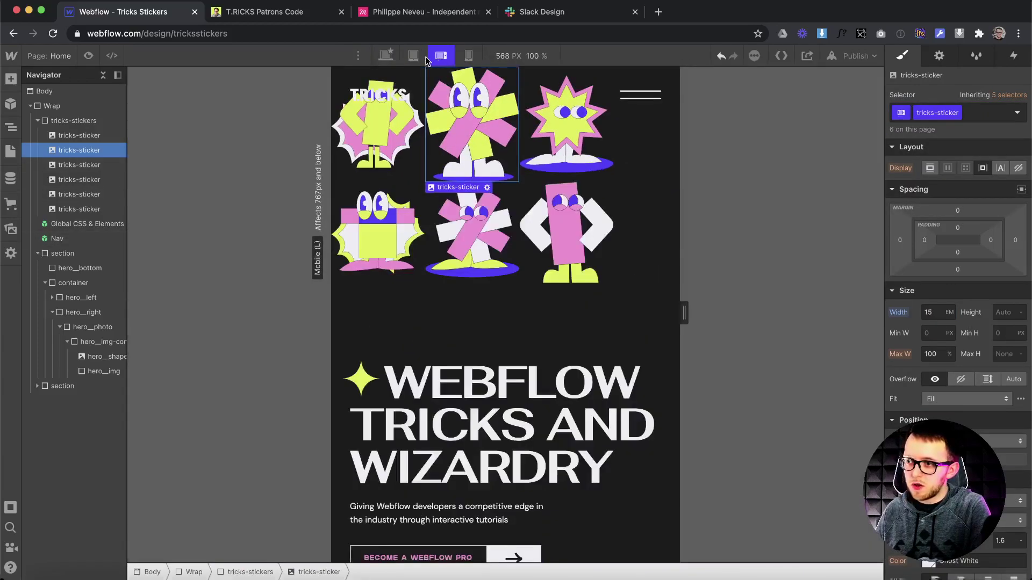
{"action": "left_click", "coordinate": [414, 55]}
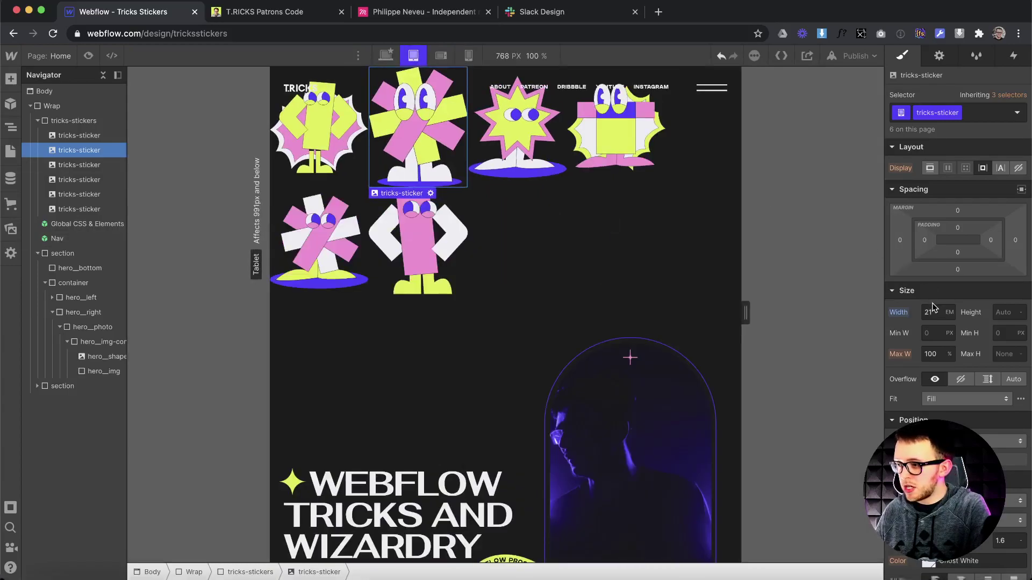
{"action": "type", "text": "24"}
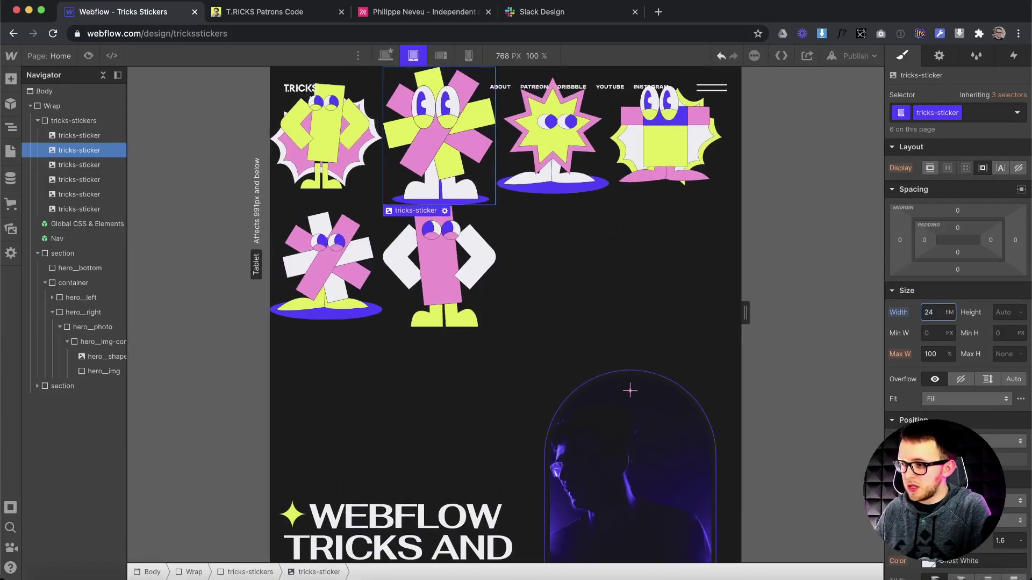
{"action": "left_click", "coordinate": [898, 312]}
{"action": "left_click", "coordinate": [915, 363]}
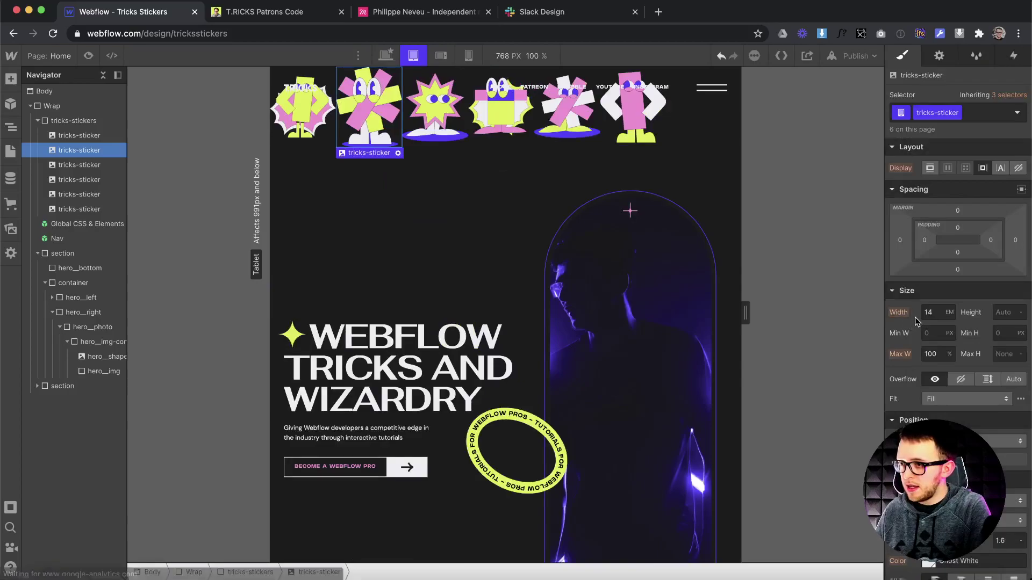
{"action": "left_click_drag", "start_coordinate": [914, 321], "coordinate": [917, 321]}
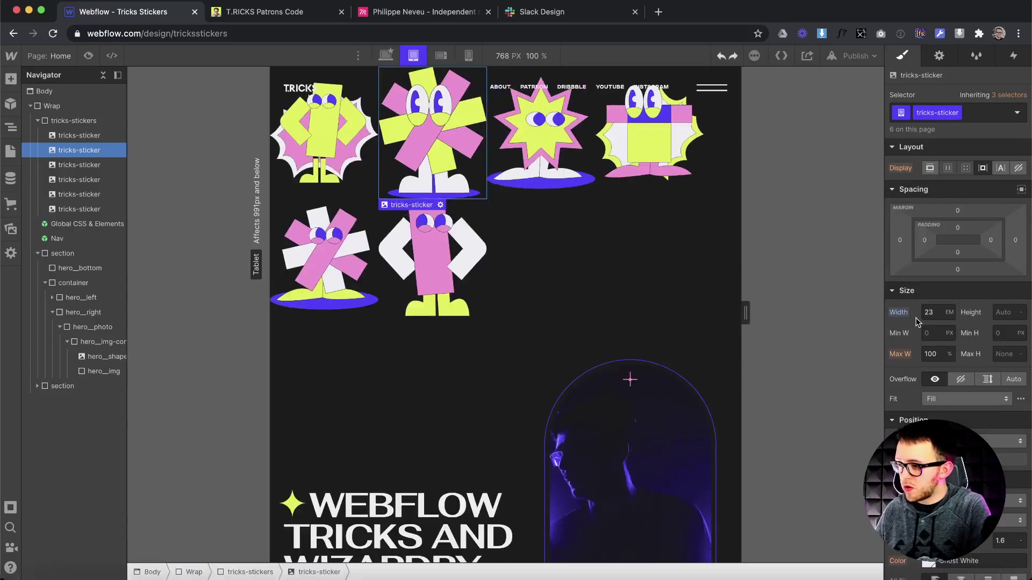
{"action": "left_click", "coordinate": [385, 57]}
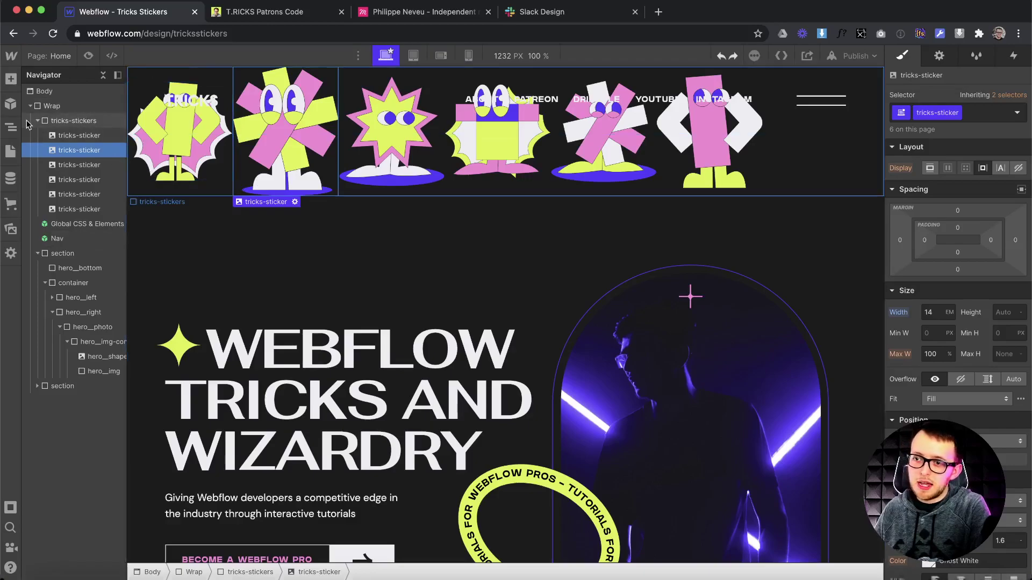
- Rename the Wrap element's class to overflow
{"action": "left_click", "coordinate": [38, 123]}
{"action": "left_click", "coordinate": [38, 165]}
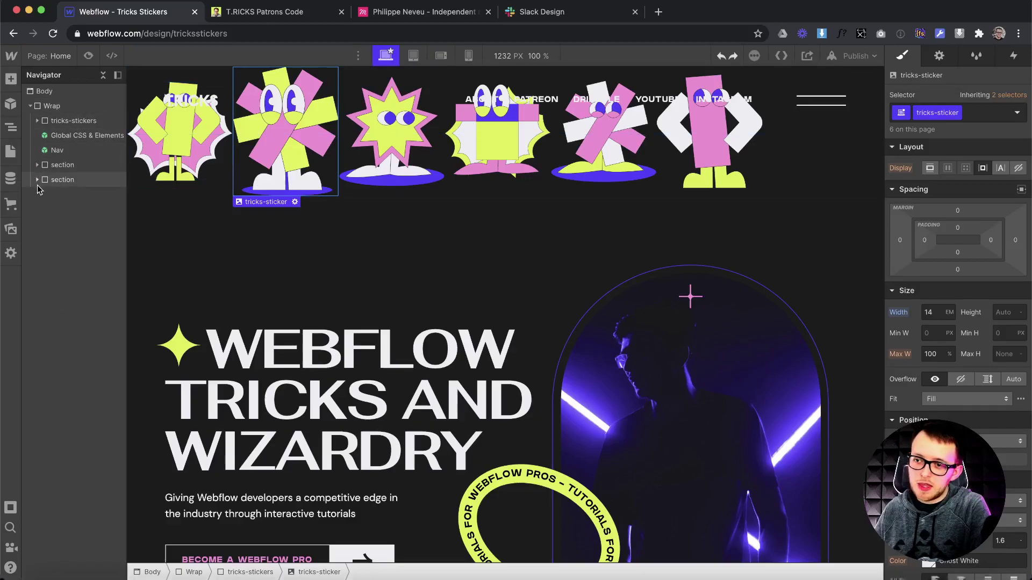
{"action": "left_click", "coordinate": [54, 107]}
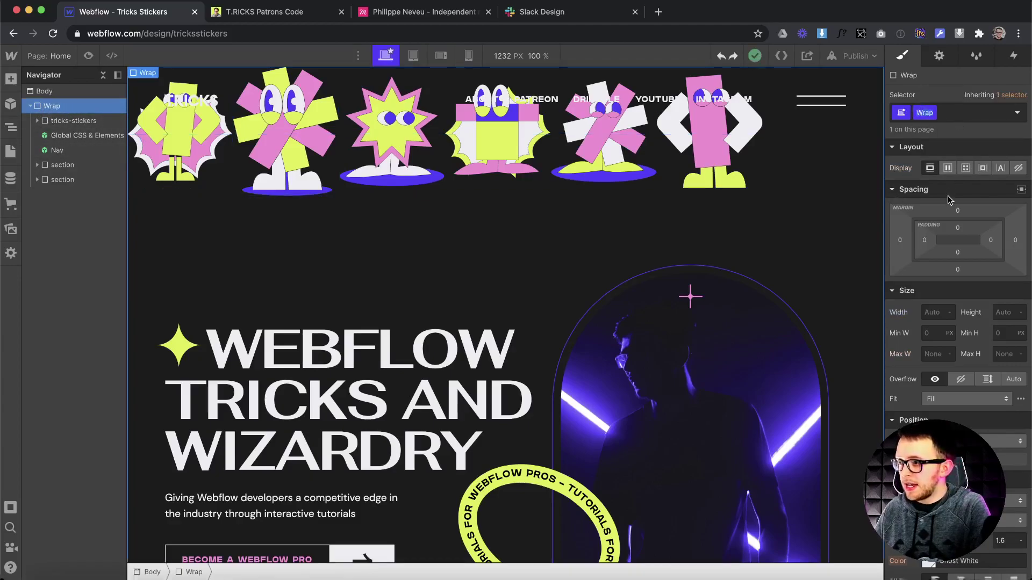
{"action": "key", "text": "super+Return"}
{"action": "type", "text": "overflow"}
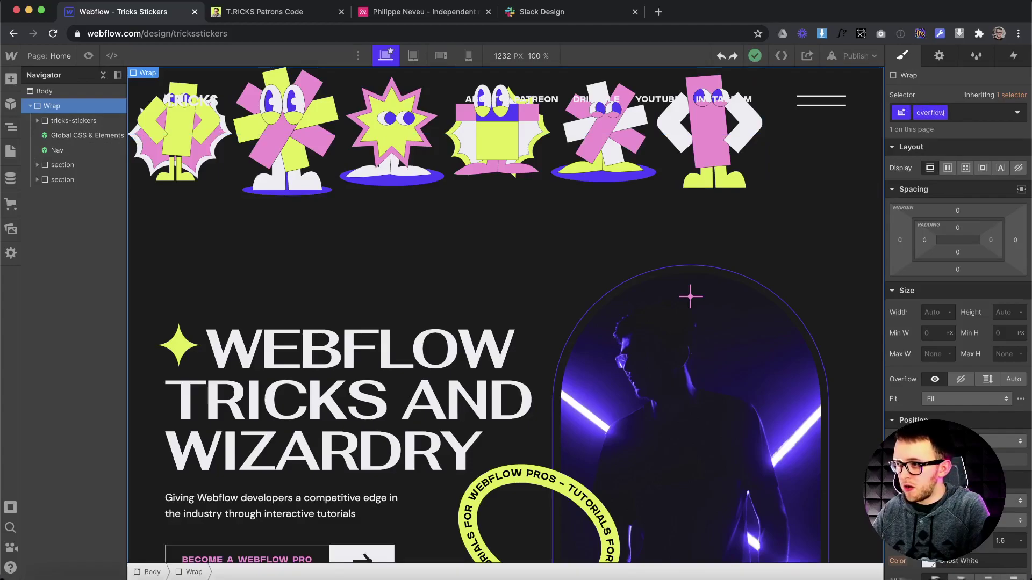
{"action": "key", "text": "Return"}
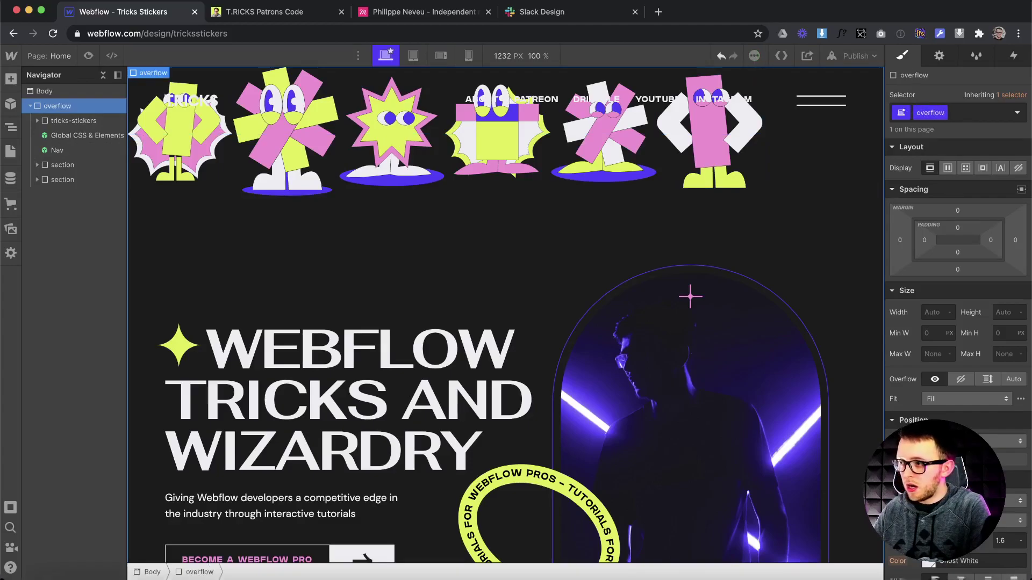
- Give the overflow wrapper 100% width, hidden overflow and a position type
{"action": "left_click", "coordinate": [931, 312]}
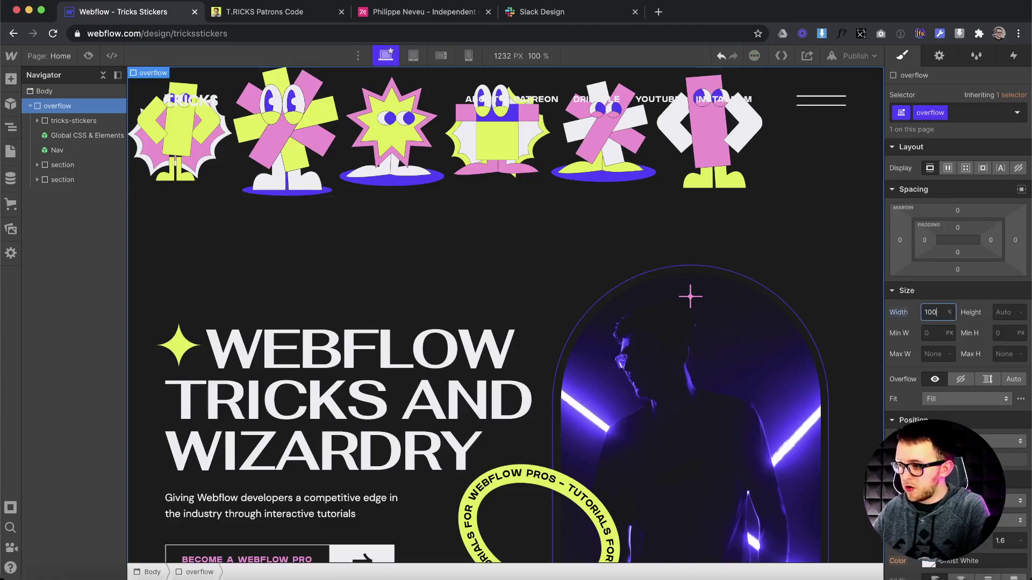
{"action": "left_click", "coordinate": [961, 379]}
{"action": "left_click", "coordinate": [957, 441]}
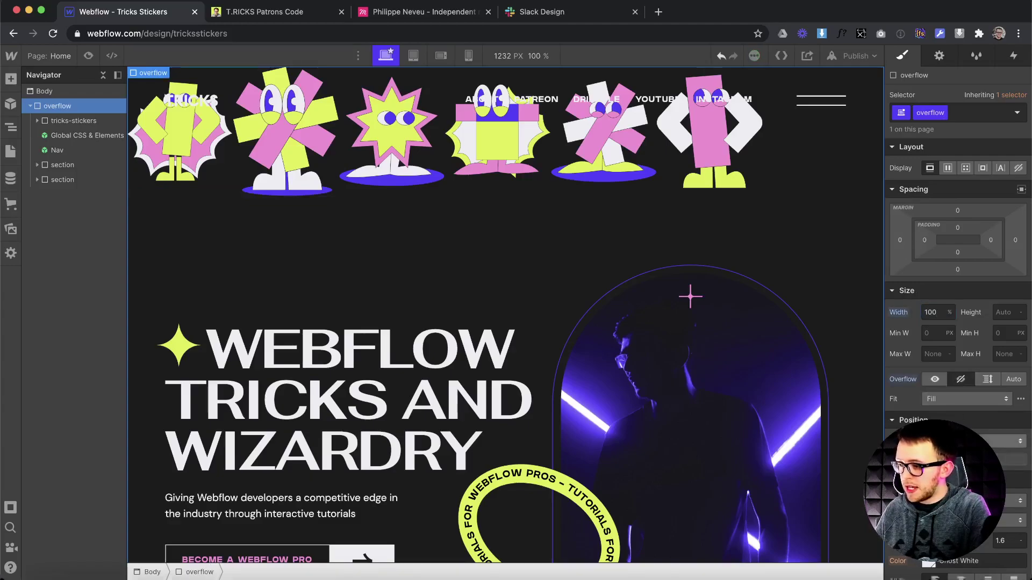
{"action": "left_click", "coordinate": [957, 456]}
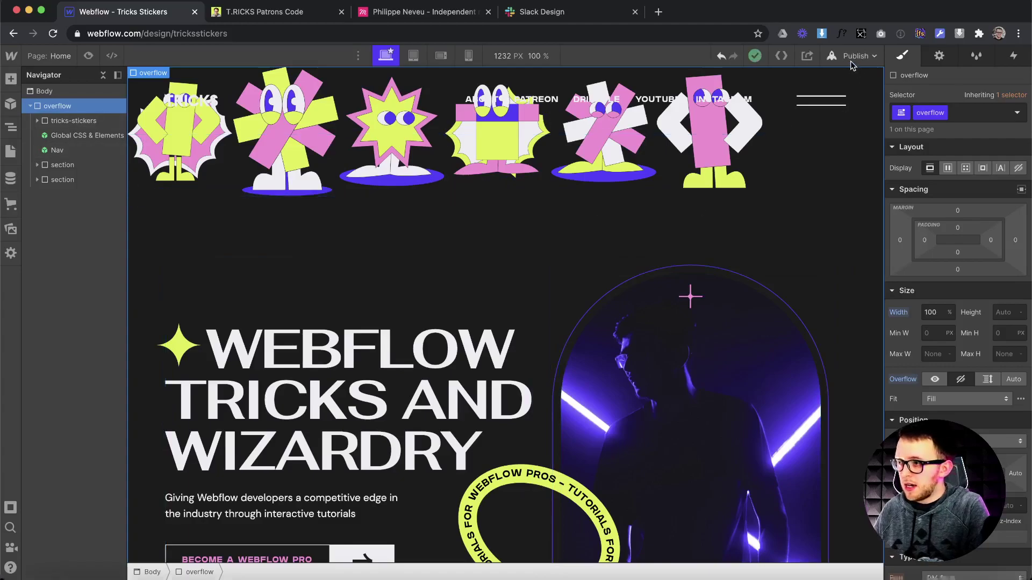
{"action": "left_click", "coordinate": [90, 120]}
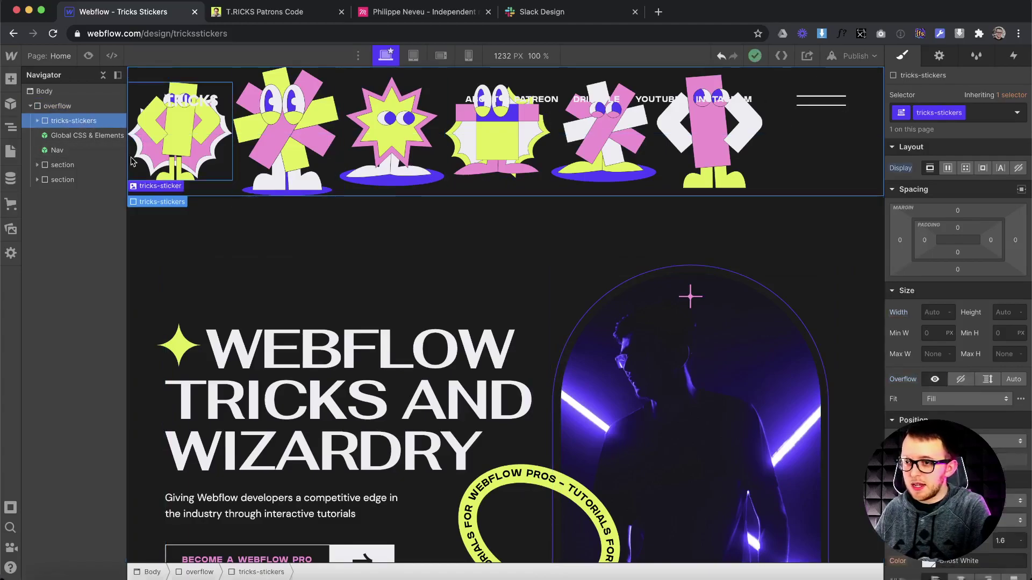
- Set tricks-stickers display to None, publish to tricksstickers.webflow.io, and open the live site
{"action": "left_click", "coordinate": [1017, 169]}
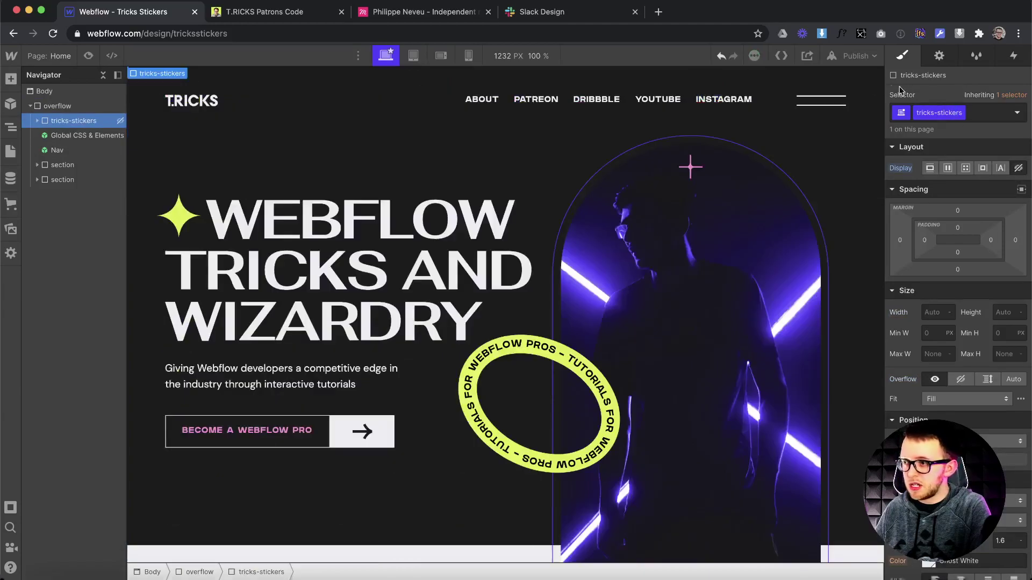
{"action": "left_click", "coordinate": [856, 56]}
{"action": "left_click", "coordinate": [811, 208]}
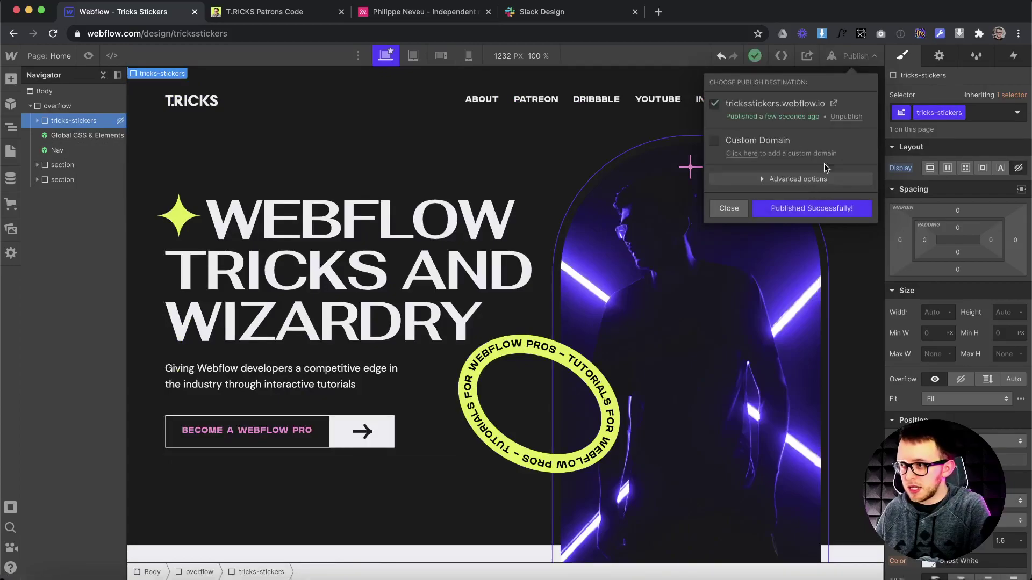
{"action": "left_click", "coordinate": [833, 103]}
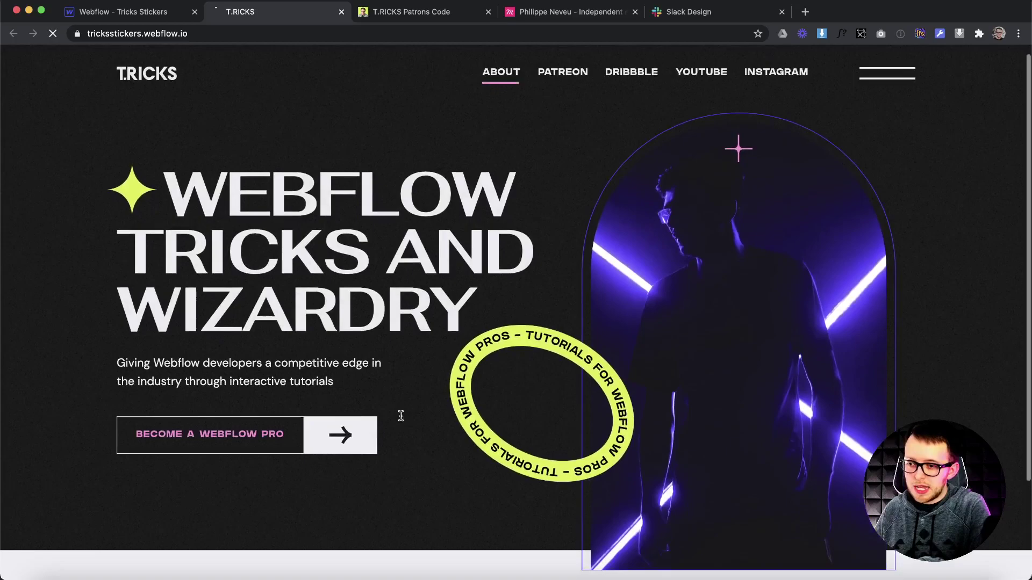
- Reload the live site to test stickers, then return to the Webflow Designer with Publish closed
{"action": "key", "text": "super+r"}
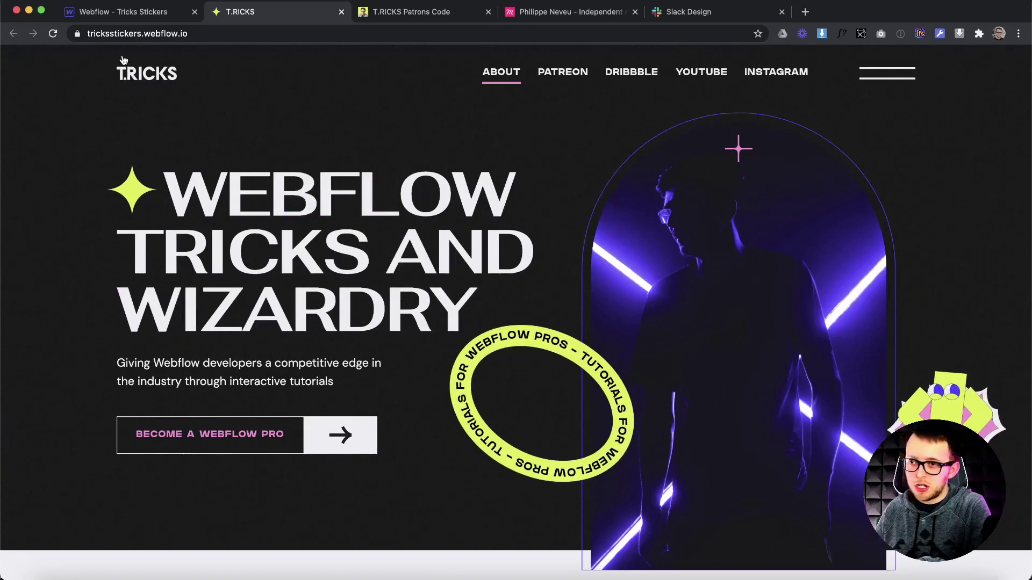
{"action": "left_click", "coordinate": [117, 13]}
{"action": "left_click", "coordinate": [150, 137]}
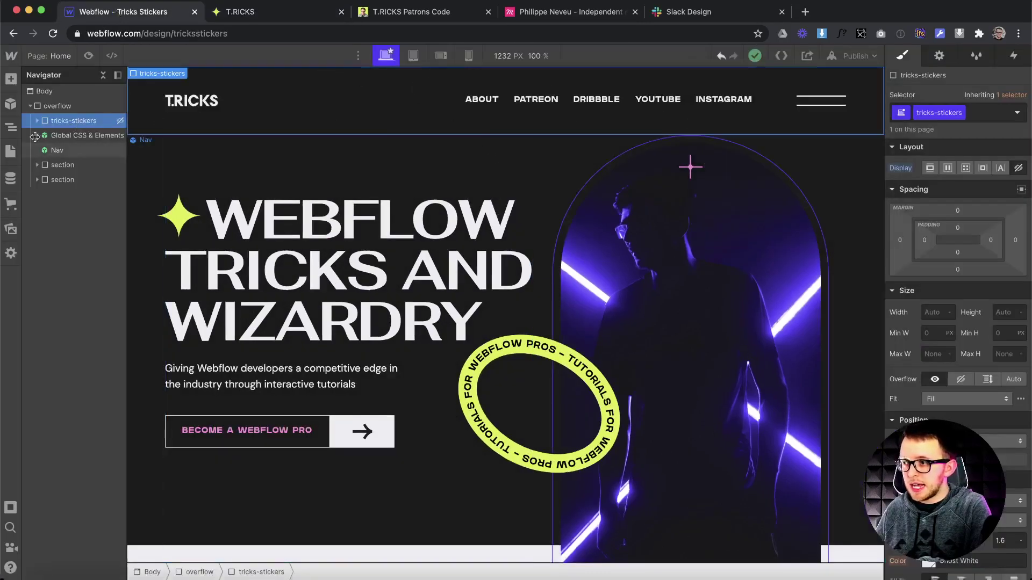
- Open the Home page settings and highlight the 2000 ms sticker-hide delay in the before-body script
{"action": "left_click", "coordinate": [10, 152]}
{"action": "left_click", "coordinate": [165, 150]}
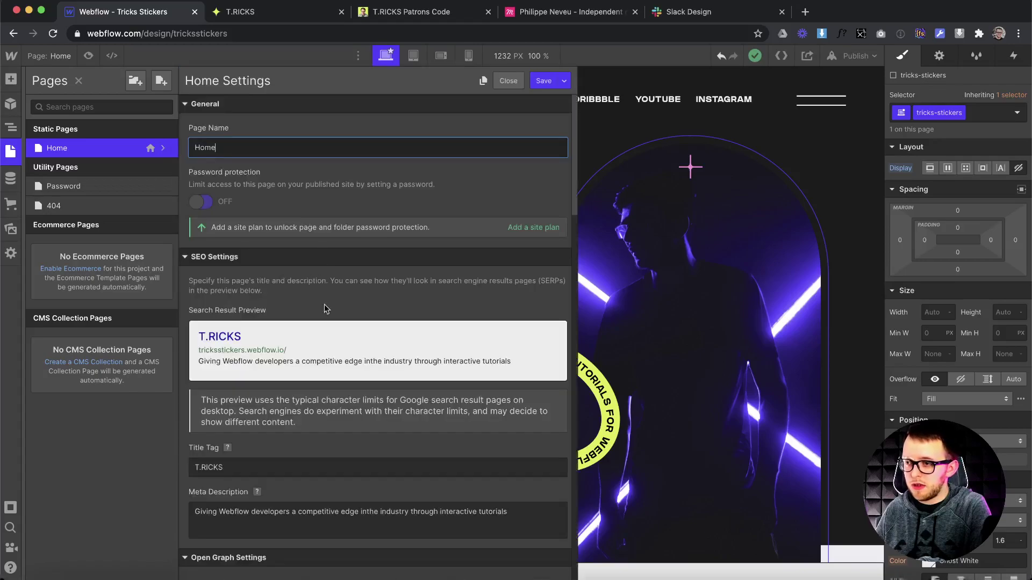
{"action": "scroll", "coordinate": [338, 323], "scroll_direction": "down", "scroll_amount": 15}
{"action": "scroll", "coordinate": [338, 323], "scroll_direction": "down", "scroll_amount": 4}
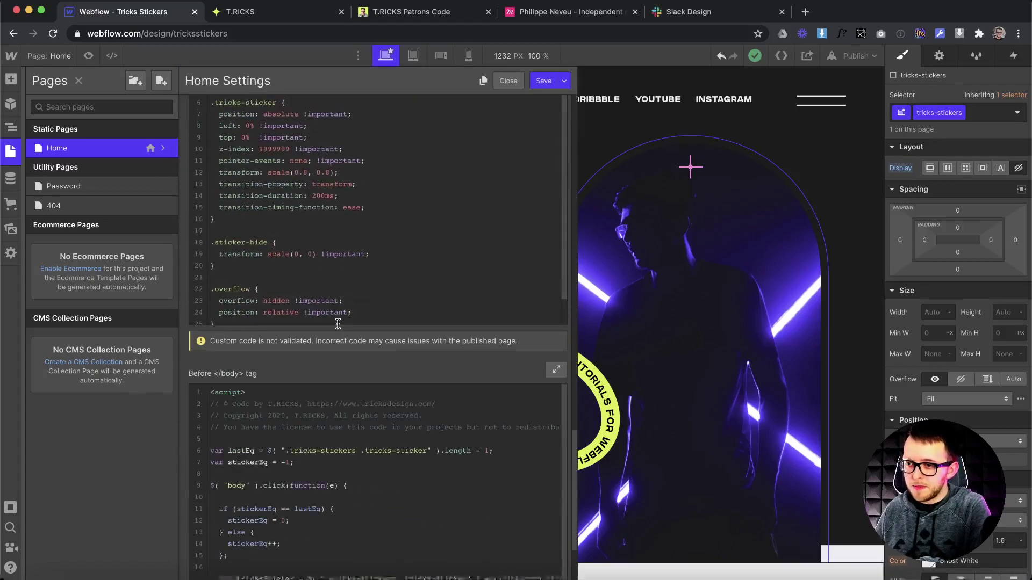
{"action": "scroll", "coordinate": [355, 373], "scroll_direction": "down", "scroll_amount": 2}
{"action": "scroll", "coordinate": [315, 463], "scroll_direction": "down", "scroll_amount": 2}
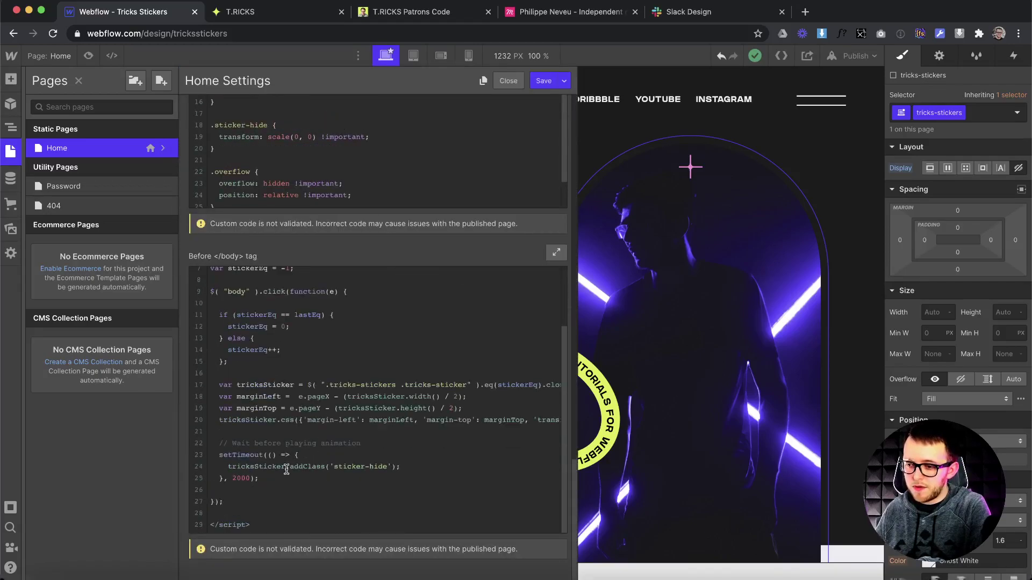
{"action": "left_click", "coordinate": [238, 478]}
{"action": "left_click_drag", "start_coordinate": [259, 478], "coordinate": [235, 478]}
{"action": "left_click", "coordinate": [272, 480]}
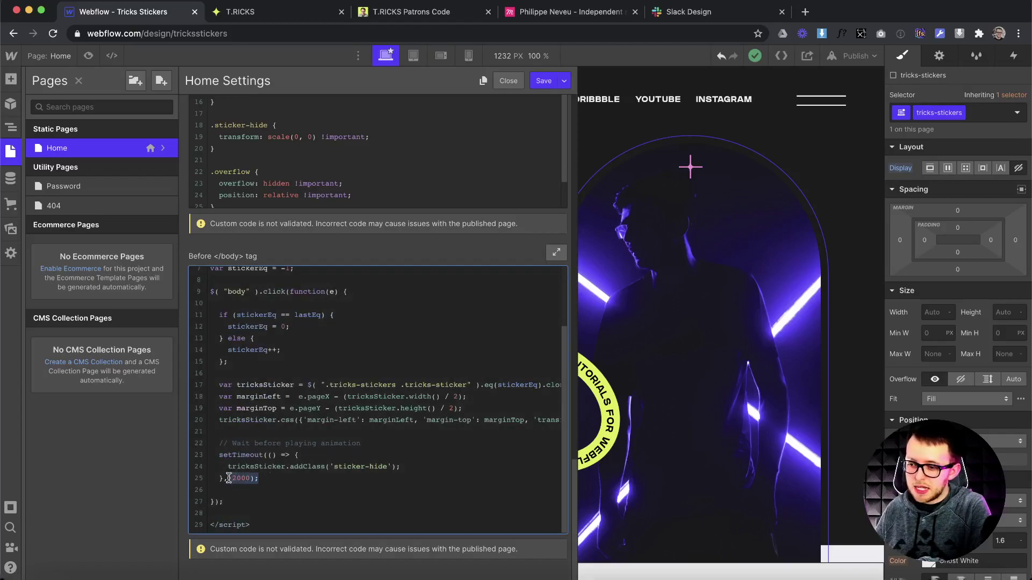
{"action": "left_click", "coordinate": [234, 476]}
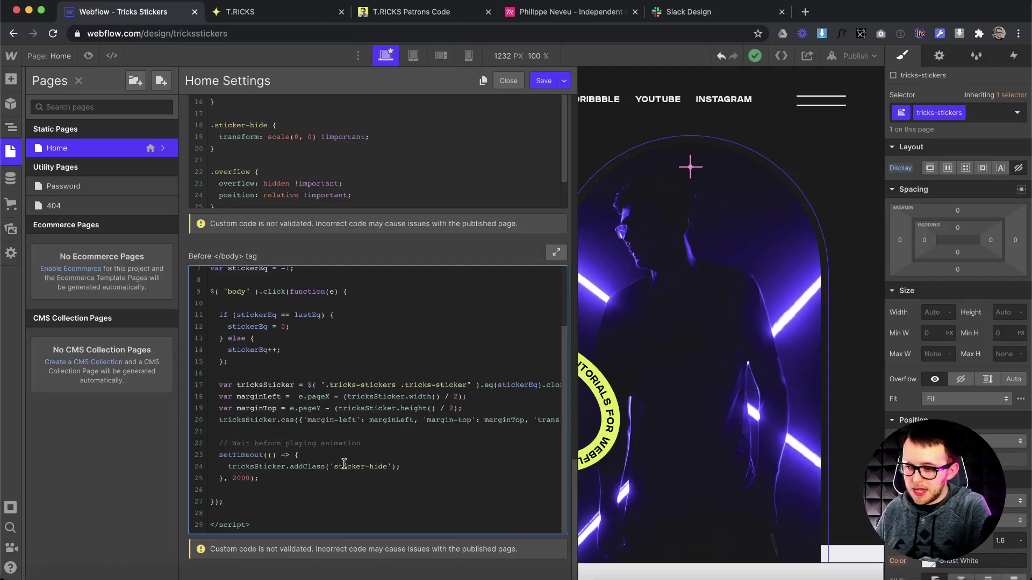
- Select the sticker-hide class and its scale transform and opacity lines in the head CSS
{"action": "left_click_drag", "start_coordinate": [330, 466], "coordinate": [396, 469]}
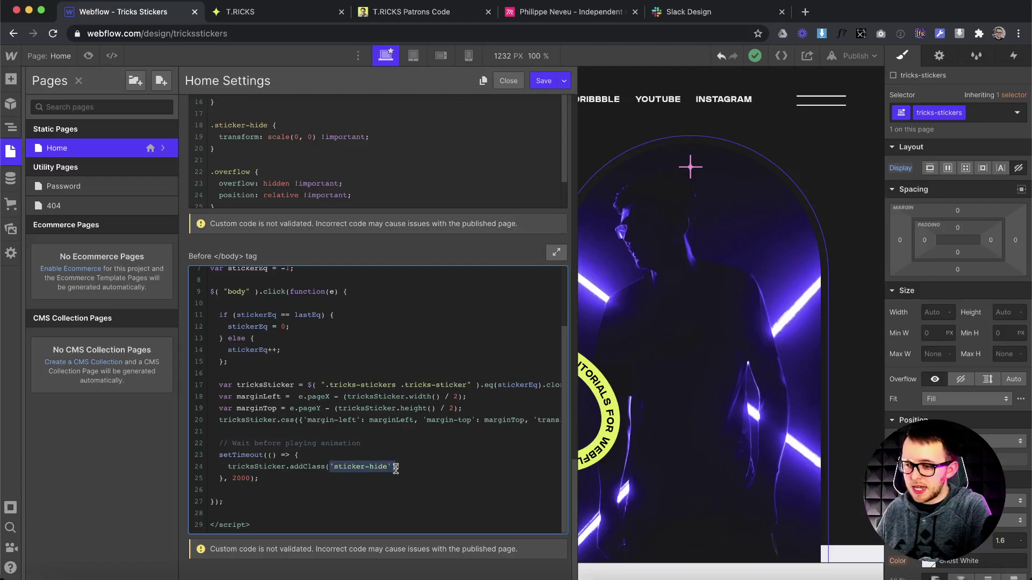
{"action": "left_click", "coordinate": [402, 468]}
{"action": "scroll", "coordinate": [379, 232], "scroll_direction": "up", "scroll_amount": 4}
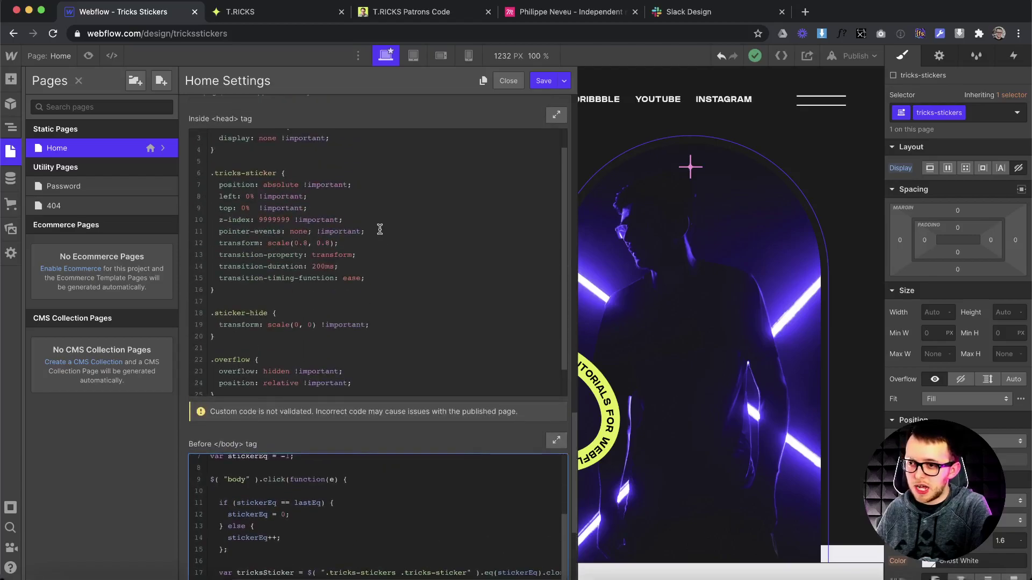
{"action": "left_click", "coordinate": [236, 282]}
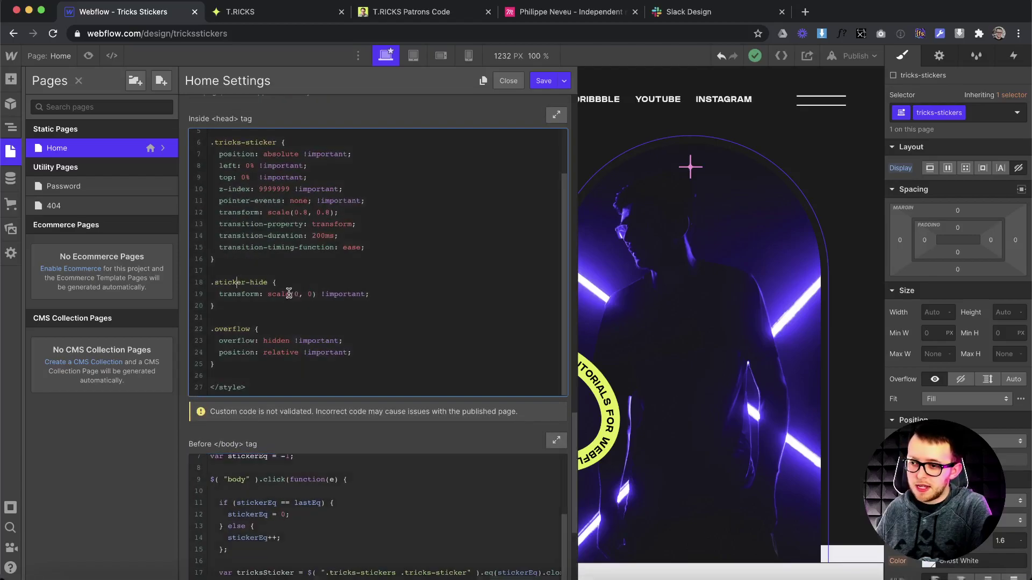
{"action": "double_click", "coordinate": [234, 283]}
{"action": "left_click_drag", "start_coordinate": [373, 298], "coordinate": [189, 294]}
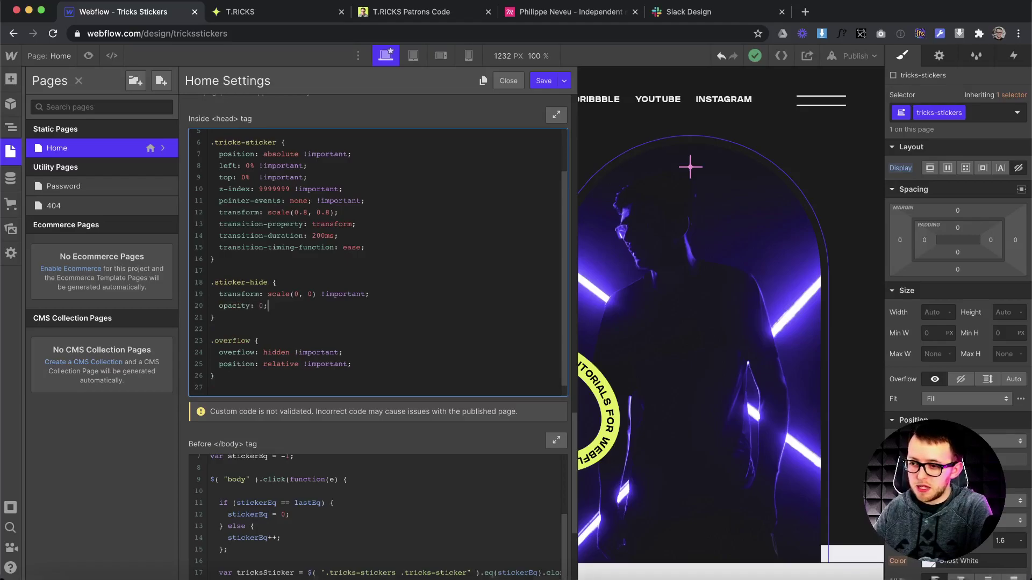
{"action": "left_click_drag", "start_coordinate": [284, 303], "coordinate": [209, 291]}
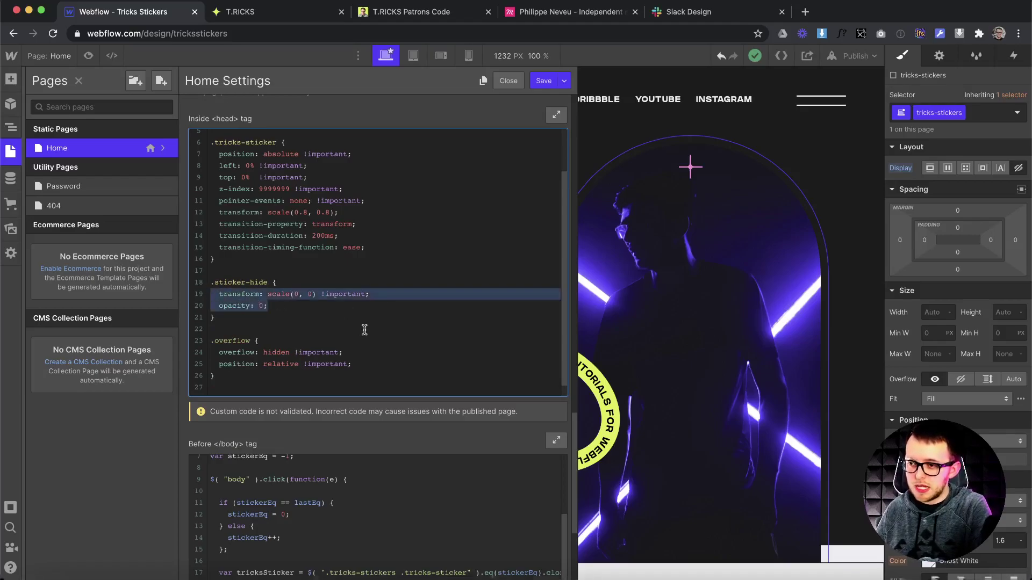
- Review the tricks-sticker rule's three transition lines and close the Home page settings
{"action": "scroll", "coordinate": [330, 267], "scroll_direction": "up", "scroll_amount": 2}
{"action": "left_click_drag", "start_coordinate": [381, 300], "coordinate": [213, 198]}
{"action": "left_click_drag", "start_coordinate": [375, 303], "coordinate": [211, 275]}
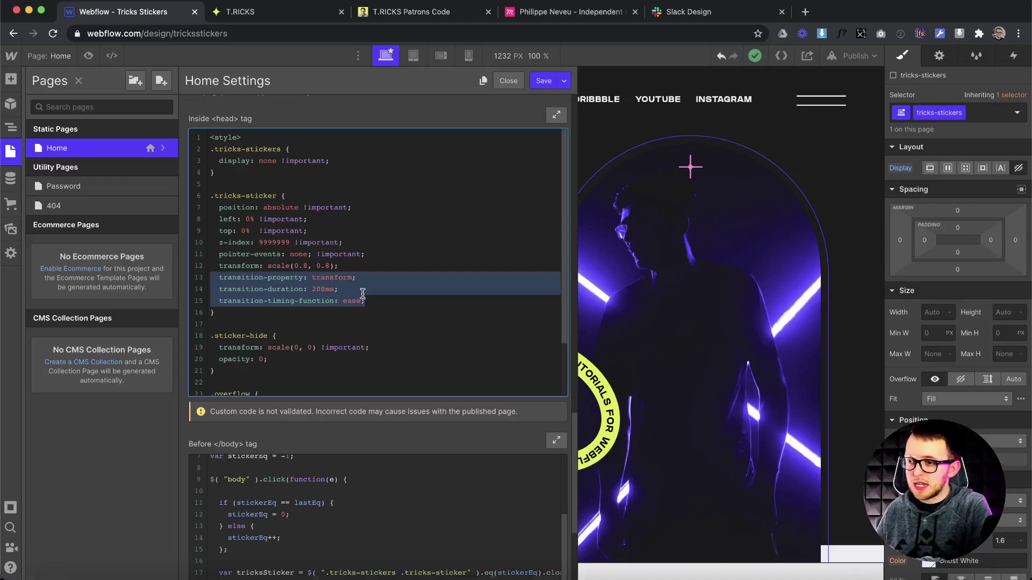
{"action": "left_click", "coordinate": [545, 82]}
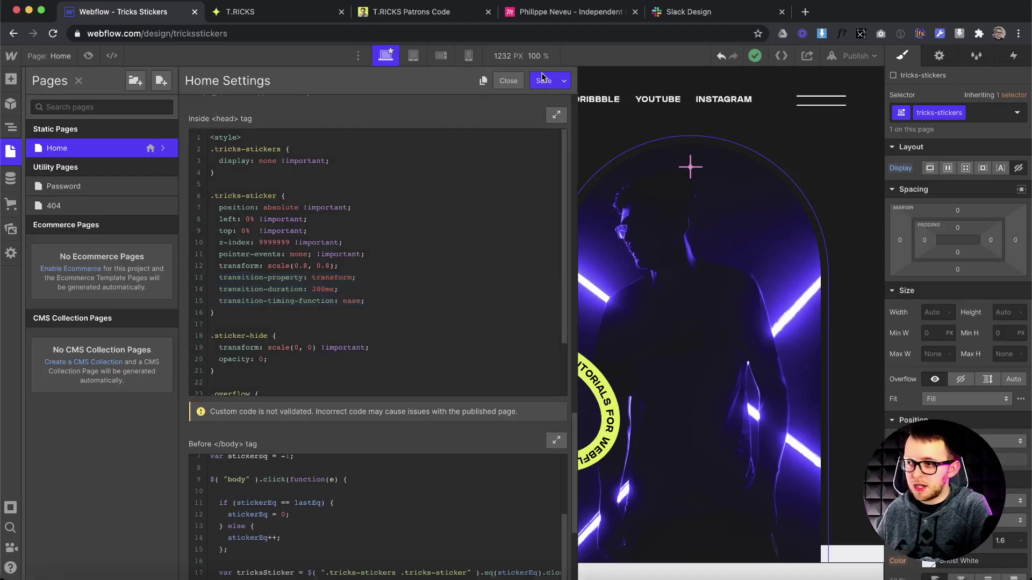
{"action": "left_click", "coordinate": [11, 127]}
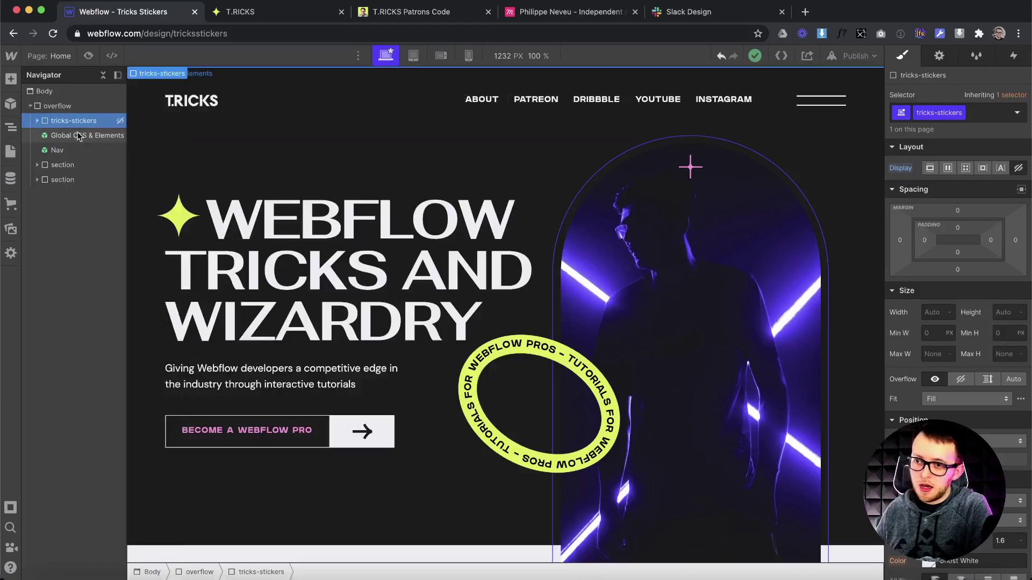
{"action": "left_click", "coordinate": [37, 120]}
{"action": "left_click", "coordinate": [68, 137]}
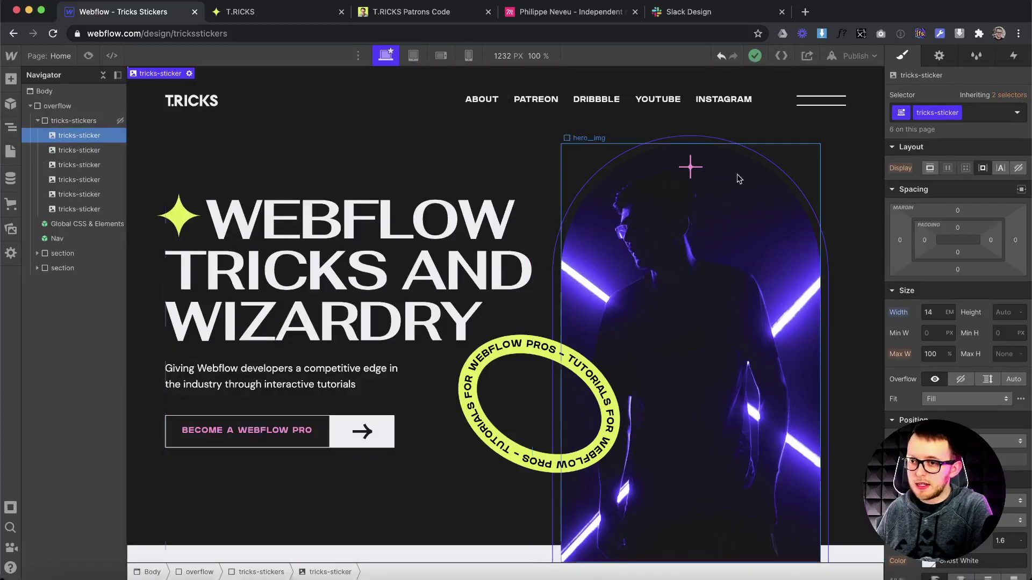
{"action": "scroll", "coordinate": [960, 325], "scroll_direction": "down", "scroll_amount": 5}
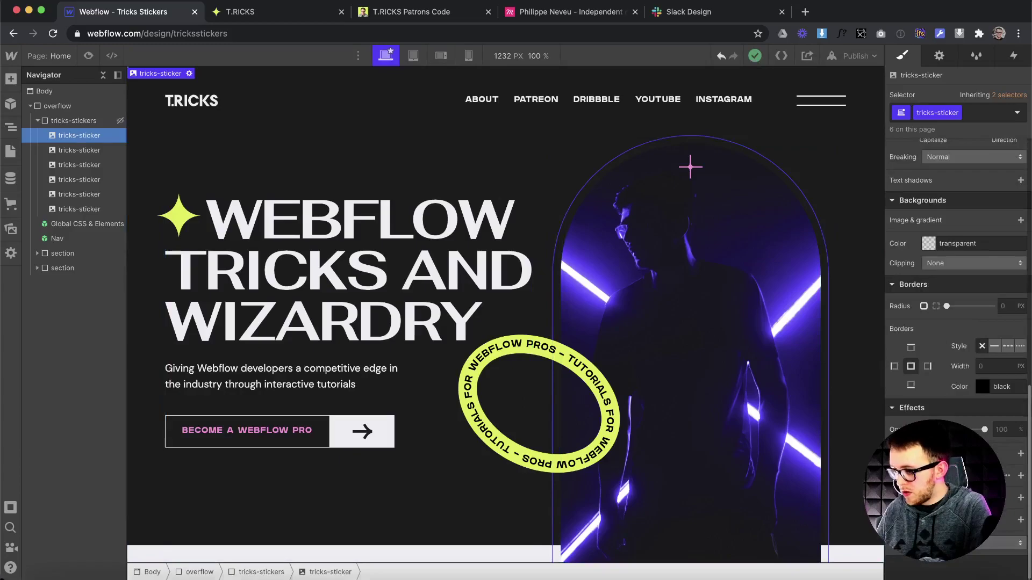
{"action": "left_click", "coordinate": [1020, 497]}
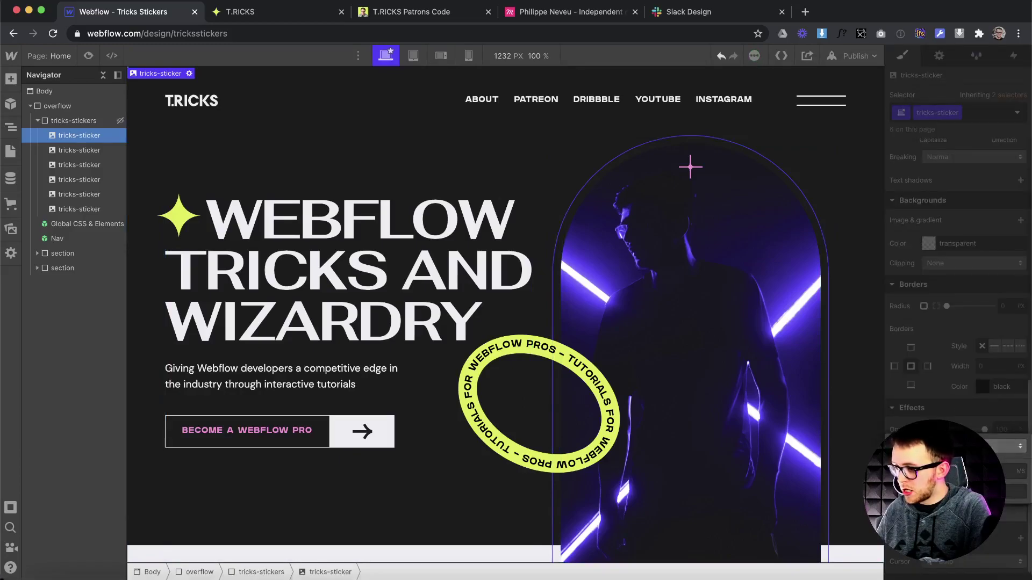
{"action": "left_click", "coordinate": [1013, 446]}
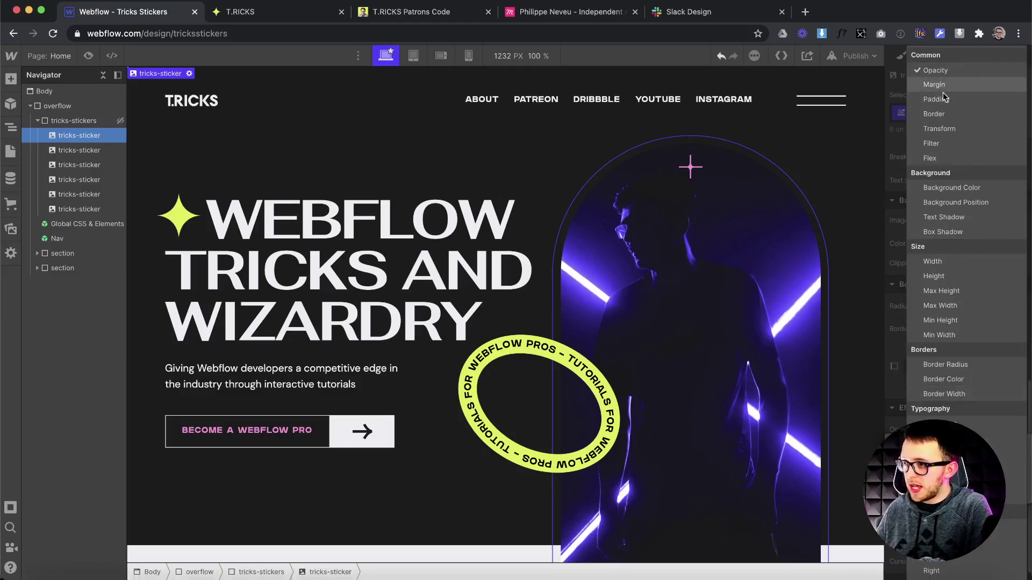
{"action": "scroll", "coordinate": [940, 307], "scroll_direction": "down", "scroll_amount": 5}
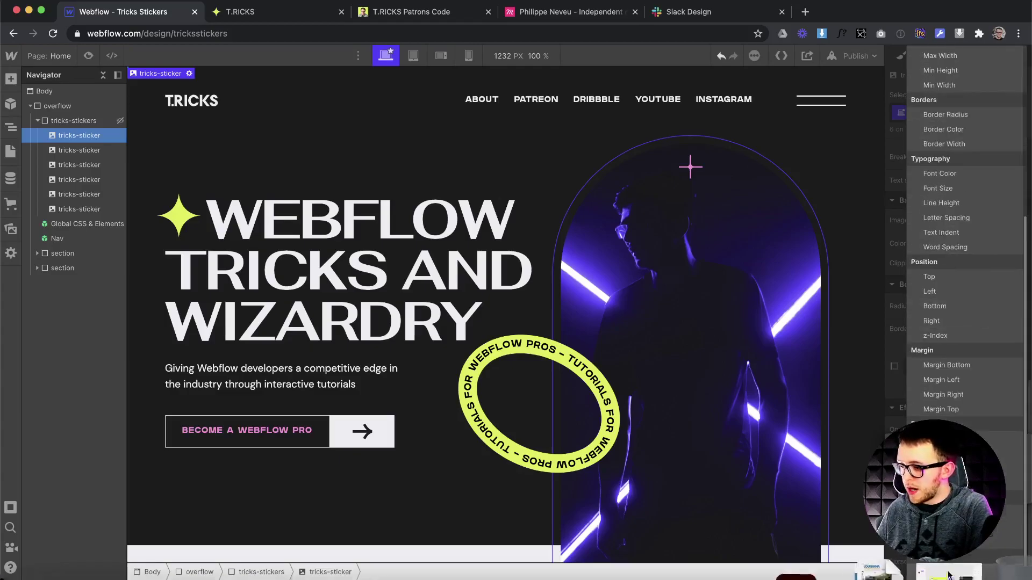
{"action": "key", "text": "Escape"}
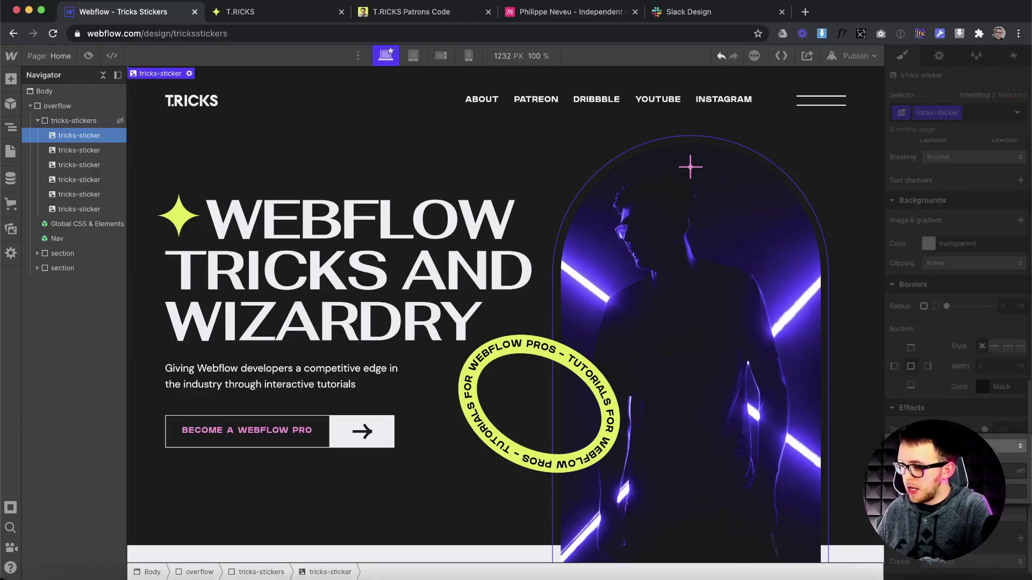
{"action": "left_click", "coordinate": [1021, 538]}
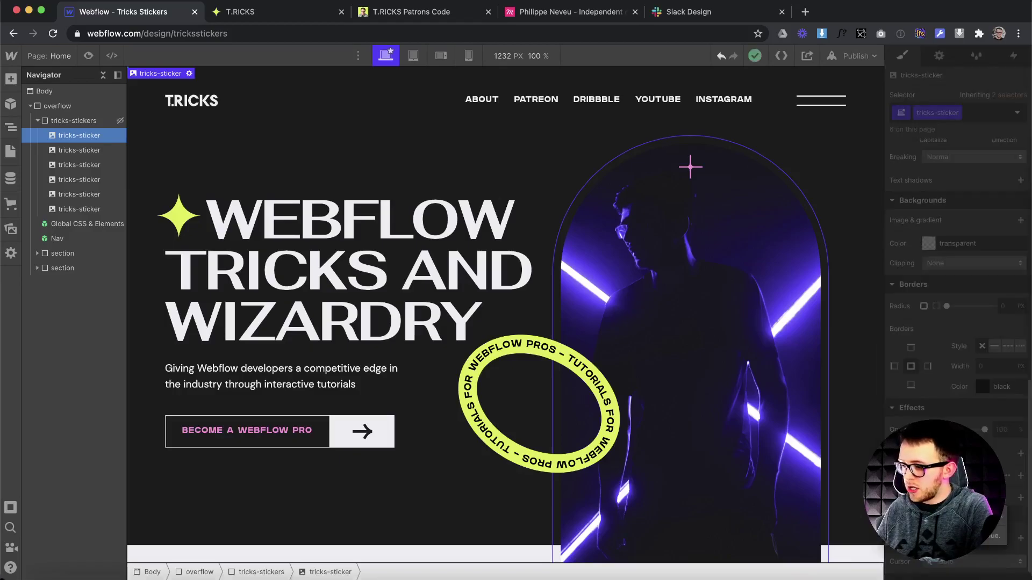
{"action": "key", "text": "Escape"}
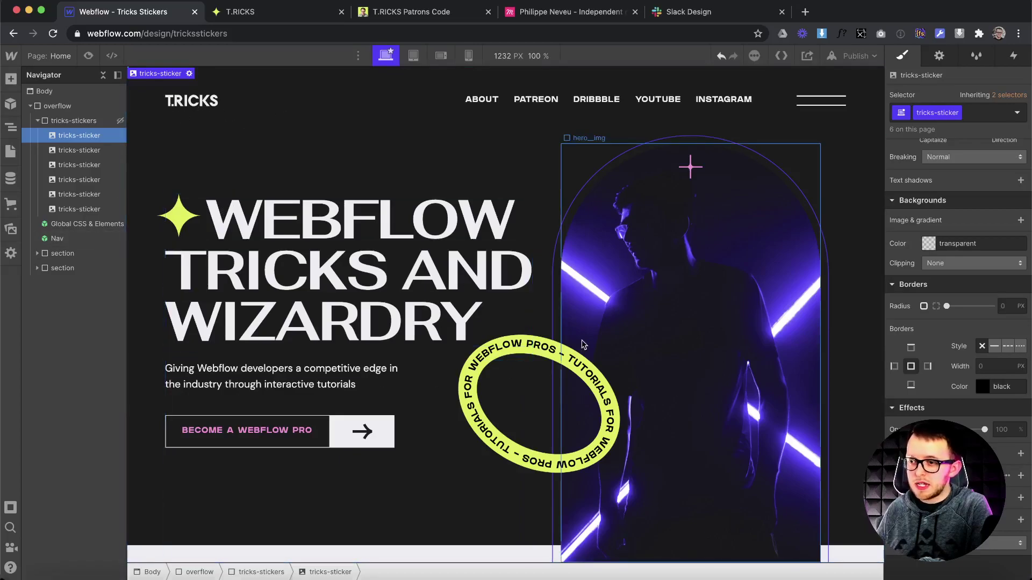
{"action": "scroll", "coordinate": [284, 415], "scroll_direction": "down", "scroll_amount": 3}
{"action": "scroll", "coordinate": [283, 414], "scroll_direction": "up", "scroll_amount": 3}
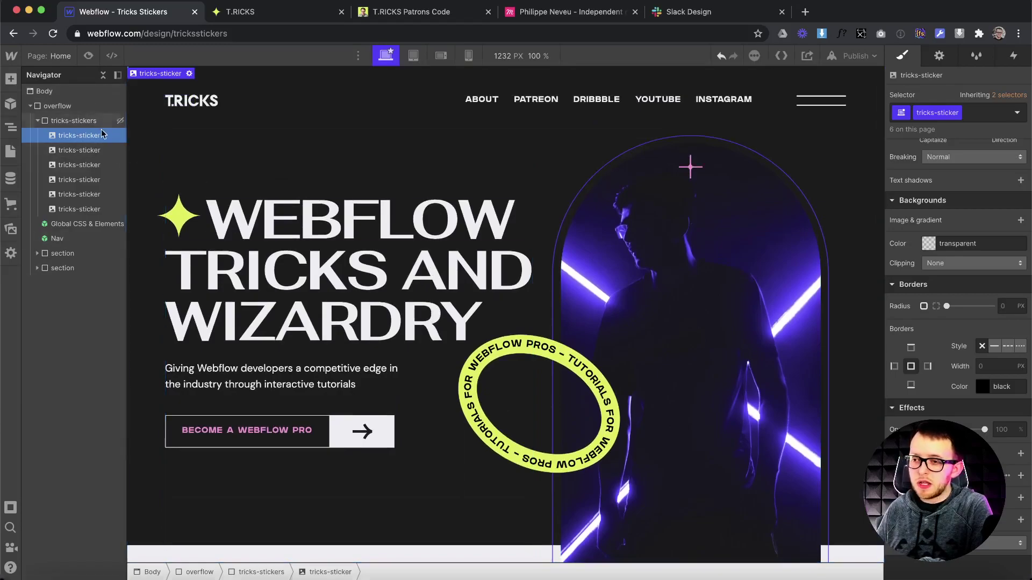
{"action": "left_click", "coordinate": [67, 121]}
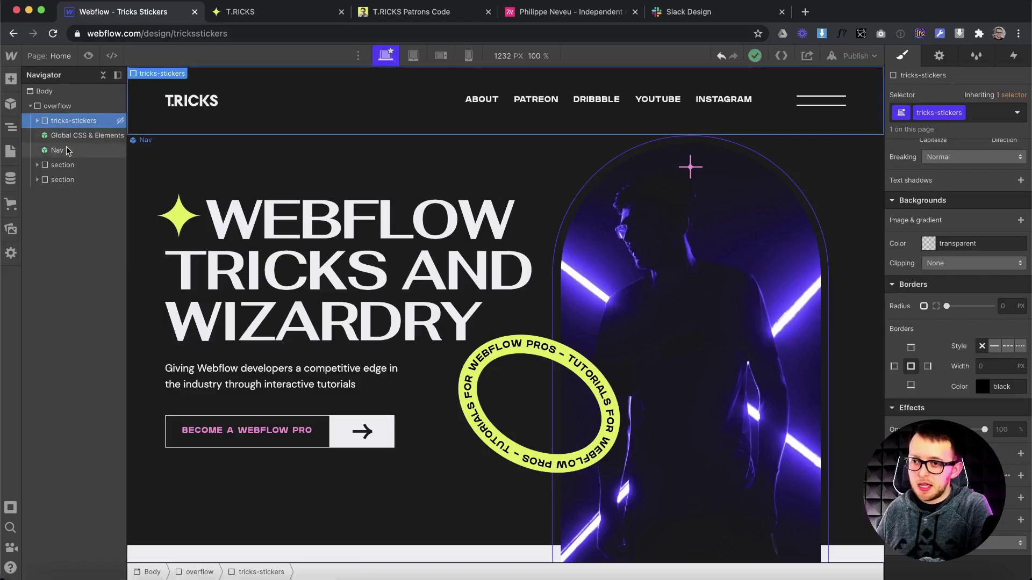
- Select the hero container in the first section to confirm its is--hero class
{"action": "left_click", "coordinate": [54, 164]}
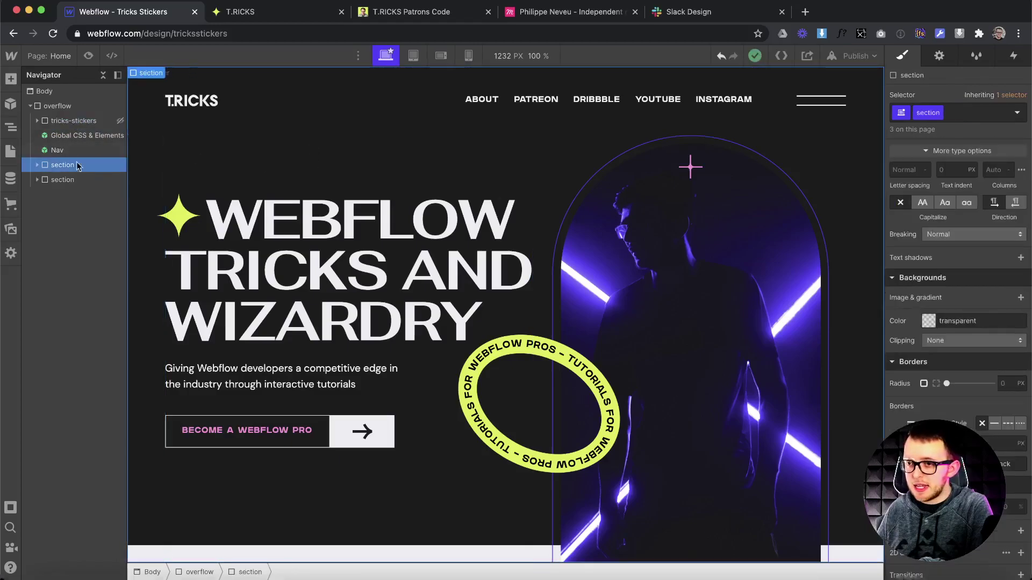
{"action": "left_click", "coordinate": [37, 165]}
{"action": "left_click", "coordinate": [78, 194]}
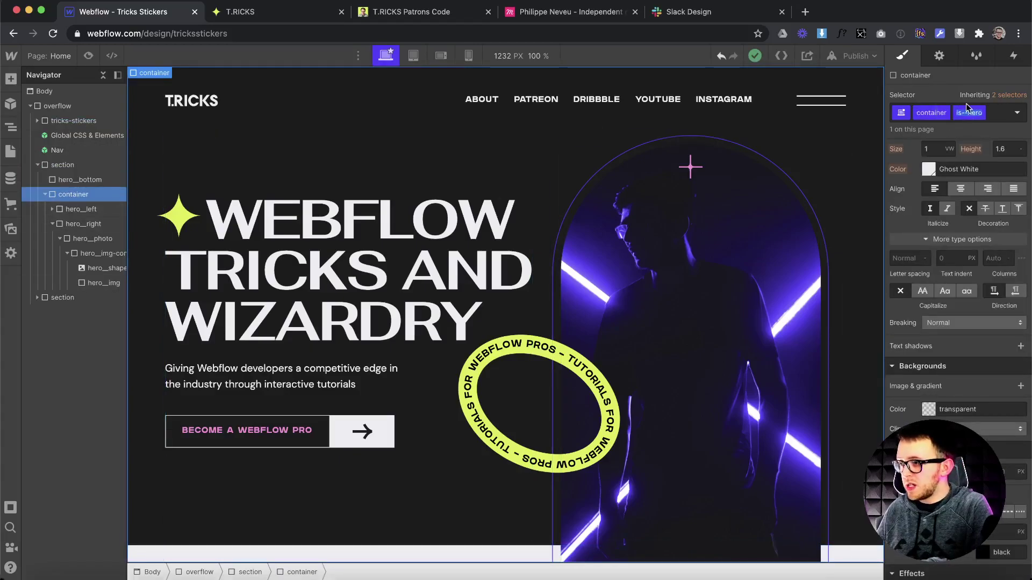
- In Home page settings, change $("body") to $(".is--hero") in the body code, save, and publish to selected domains
{"action": "left_click", "coordinate": [10, 151]}
{"action": "left_click", "coordinate": [165, 148]}
{"action": "scroll", "coordinate": [347, 283], "scroll_direction": "down", "scroll_amount": 20}
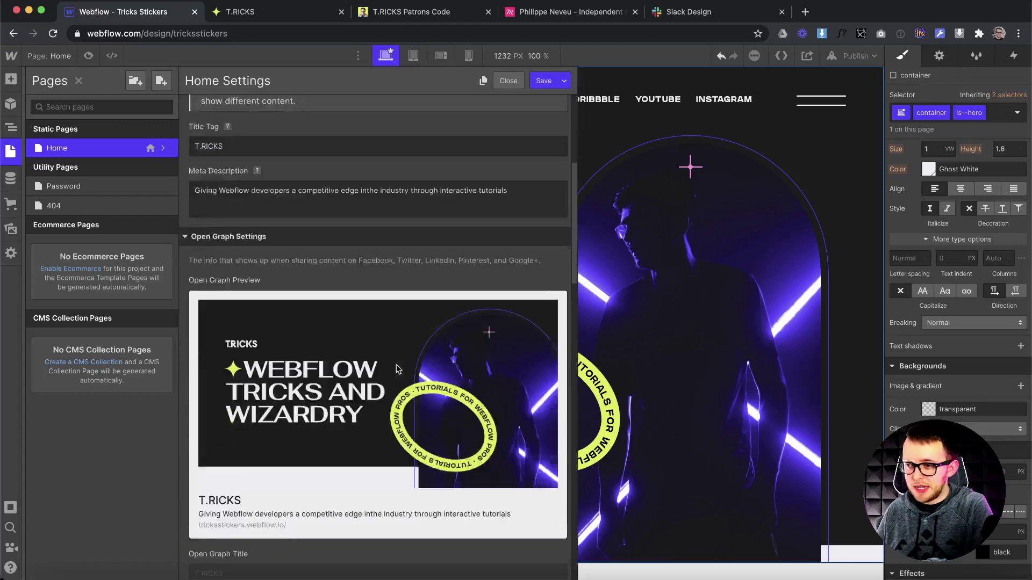
{"action": "scroll", "coordinate": [398, 267], "scroll_direction": "down", "scroll_amount": 3}
{"action": "scroll", "coordinate": [419, 472], "scroll_direction": "down", "scroll_amount": 5}
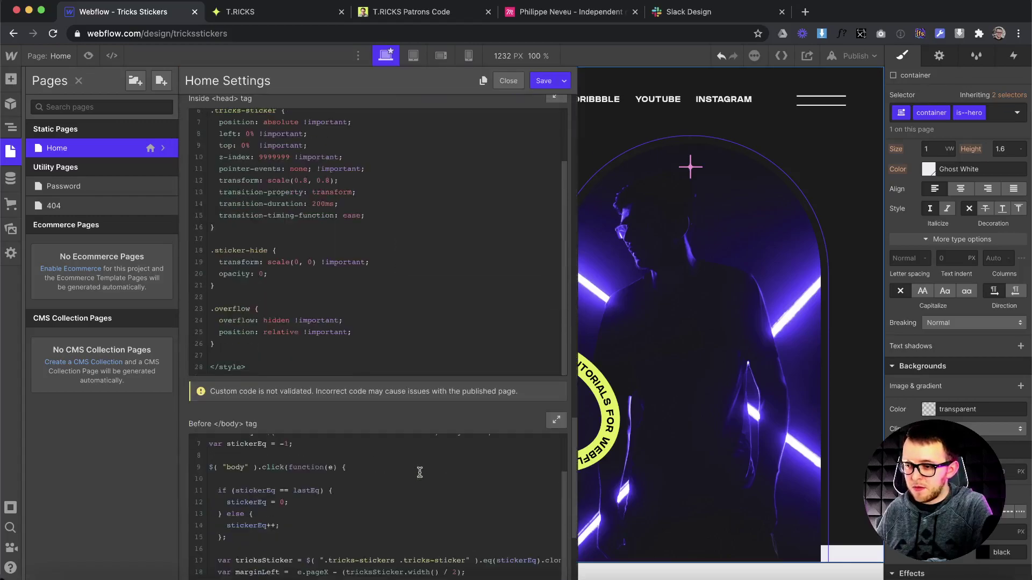
{"action": "scroll", "coordinate": [440, 400], "scroll_direction": "down", "scroll_amount": 3}
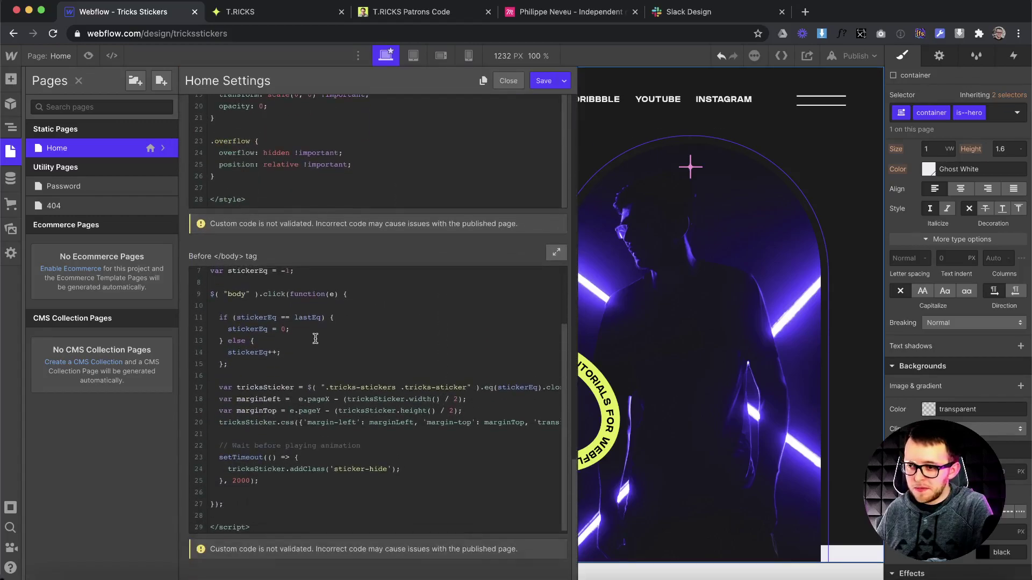
{"action": "left_click", "coordinate": [239, 337]}
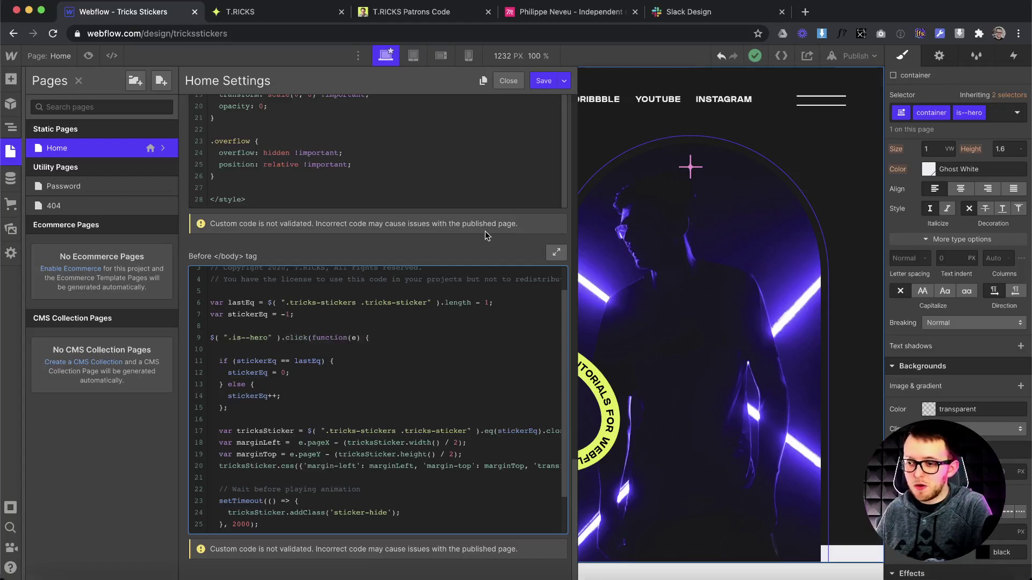
{"action": "left_click", "coordinate": [543, 80]}
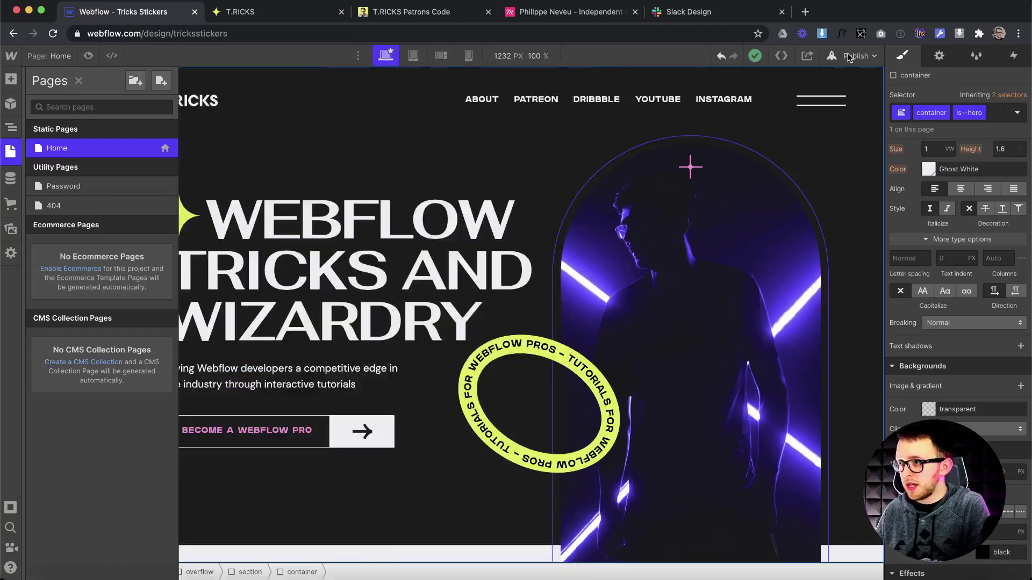
{"action": "left_click", "coordinate": [848, 58]}
{"action": "left_click", "coordinate": [801, 209]}
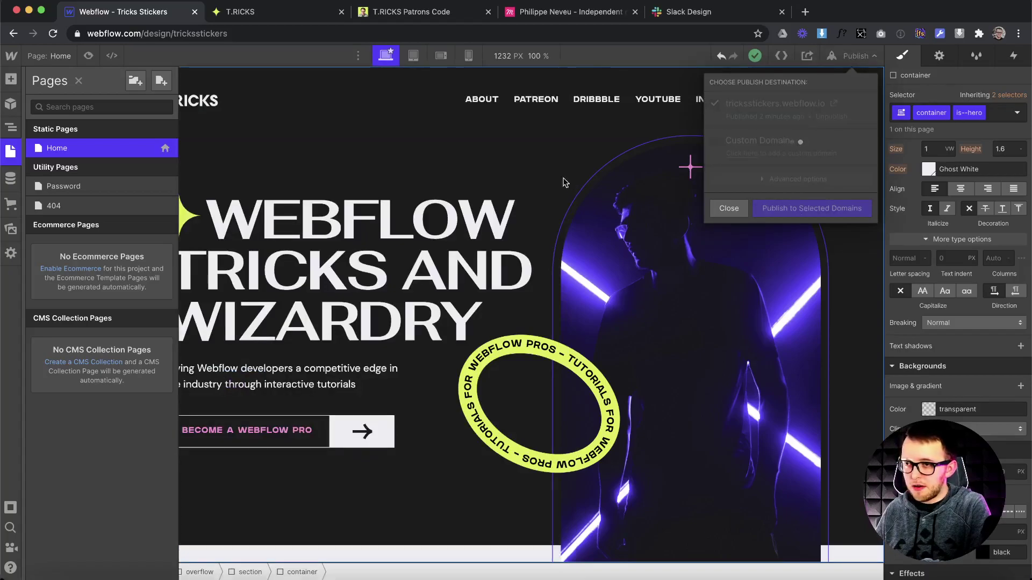
- Switch to the live tricksstickers.webflow.io tab and scroll through the page
{"action": "left_click", "coordinate": [291, 13]}
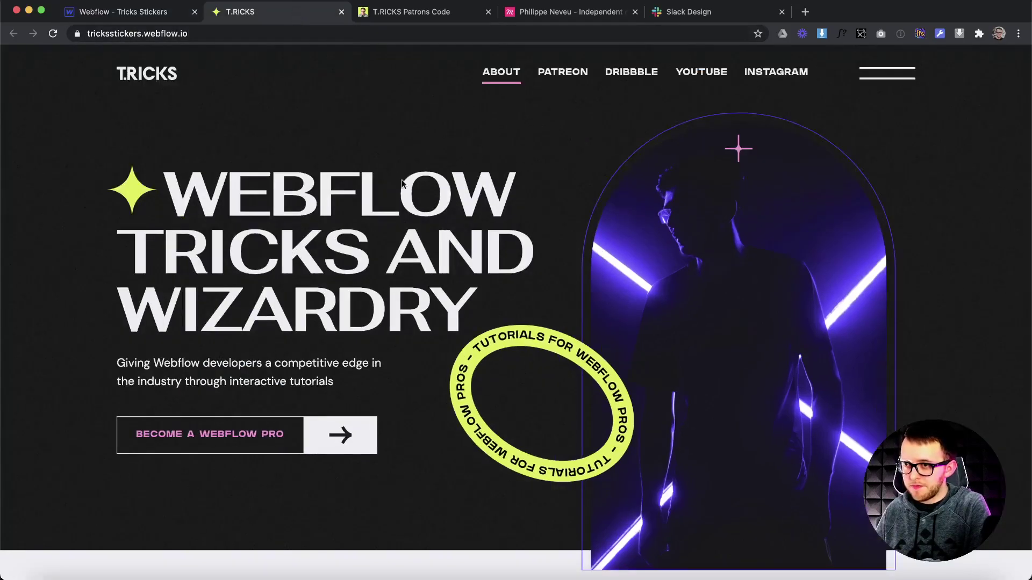
{"action": "scroll", "coordinate": [466, 226], "scroll_direction": "down", "scroll_amount": 3}
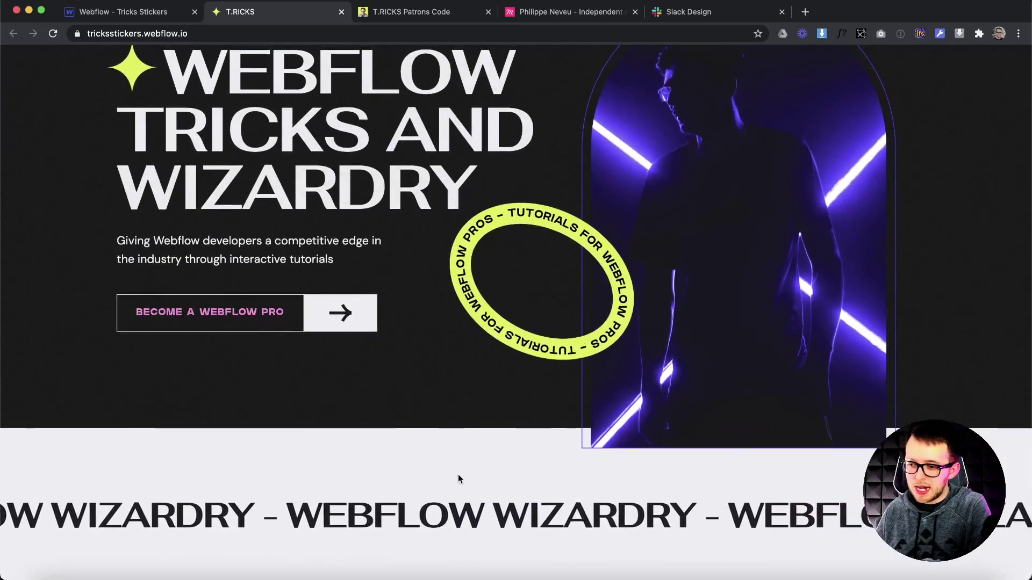
{"action": "scroll", "coordinate": [498, 473], "scroll_direction": "up", "scroll_amount": 3}
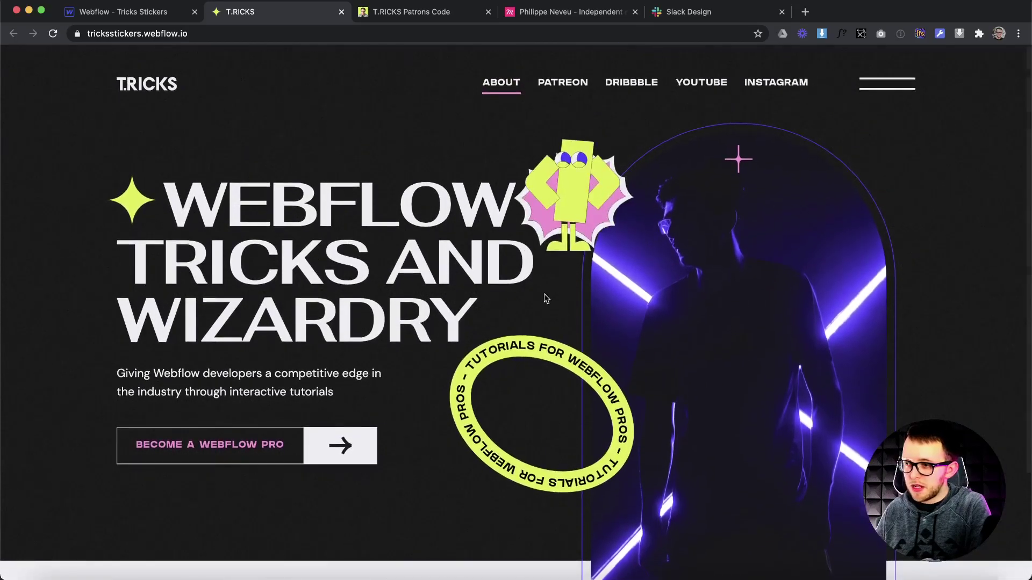